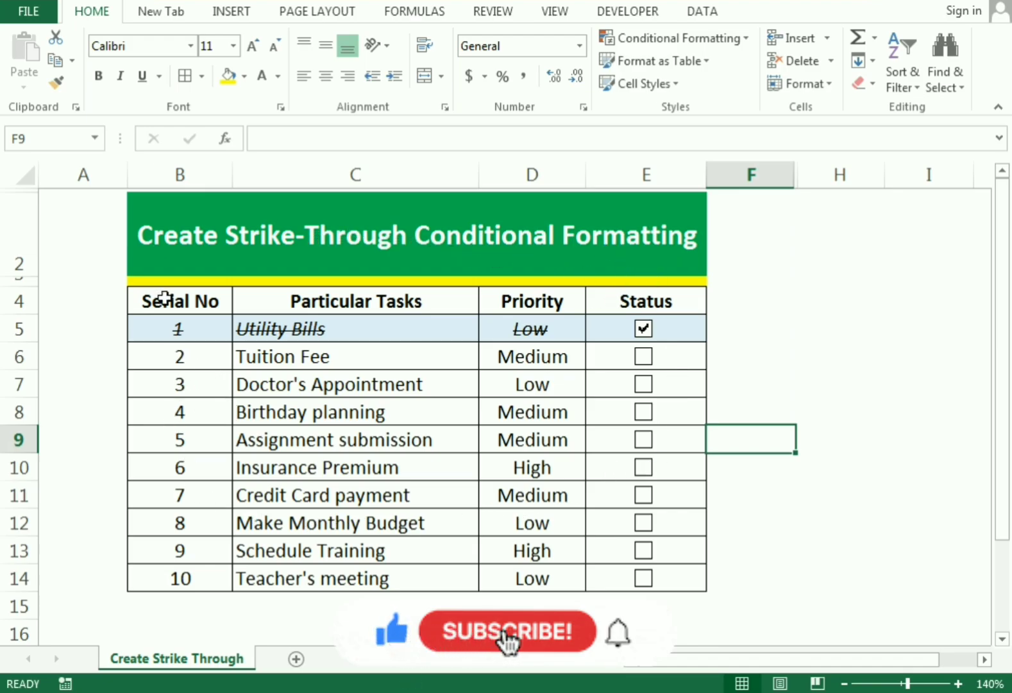
# Select the serial, task and Priority columns, then open the Utility Bills dropdown, leaving Low.
pyautogui.moveTo(168, 296); pyautogui.dragTo(217, 574)
pyautogui.moveTo(299, 331); pyautogui.dragTo(414, 581)
pyautogui.moveTo(524, 302); pyautogui.dragTo(551, 580)
pyautogui.click(545, 329)
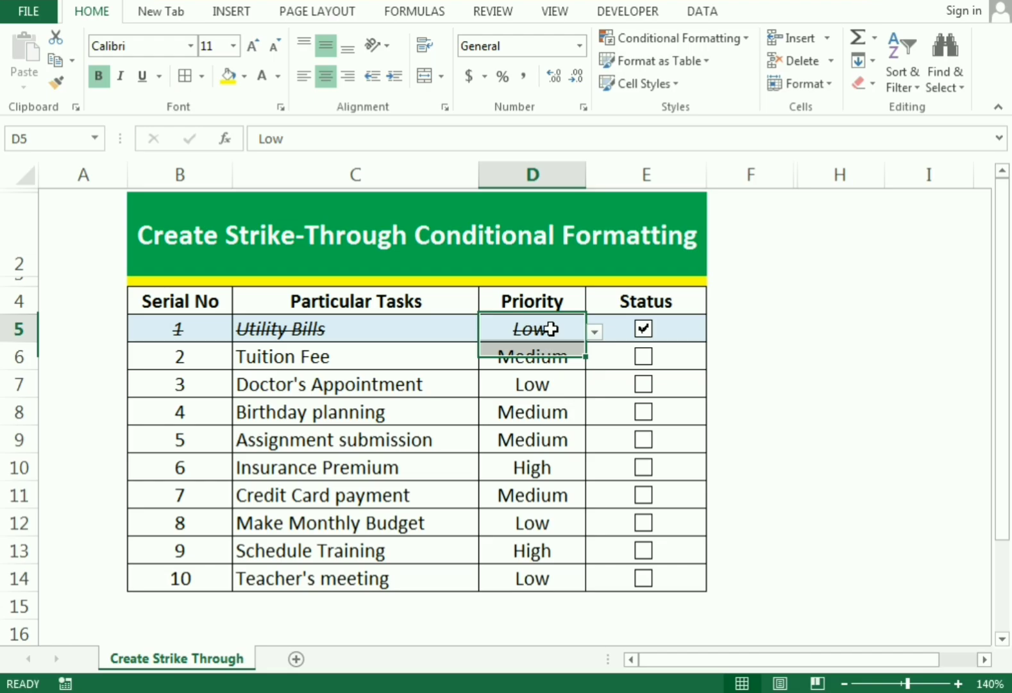
pyautogui.click(592, 333)
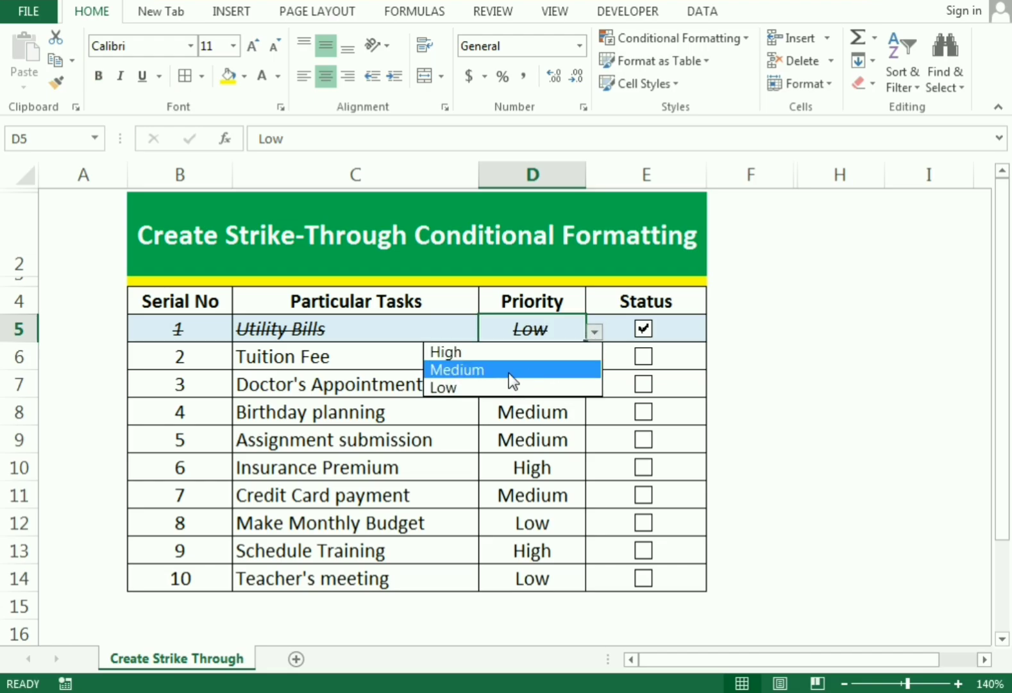
pyautogui.click(728, 342)
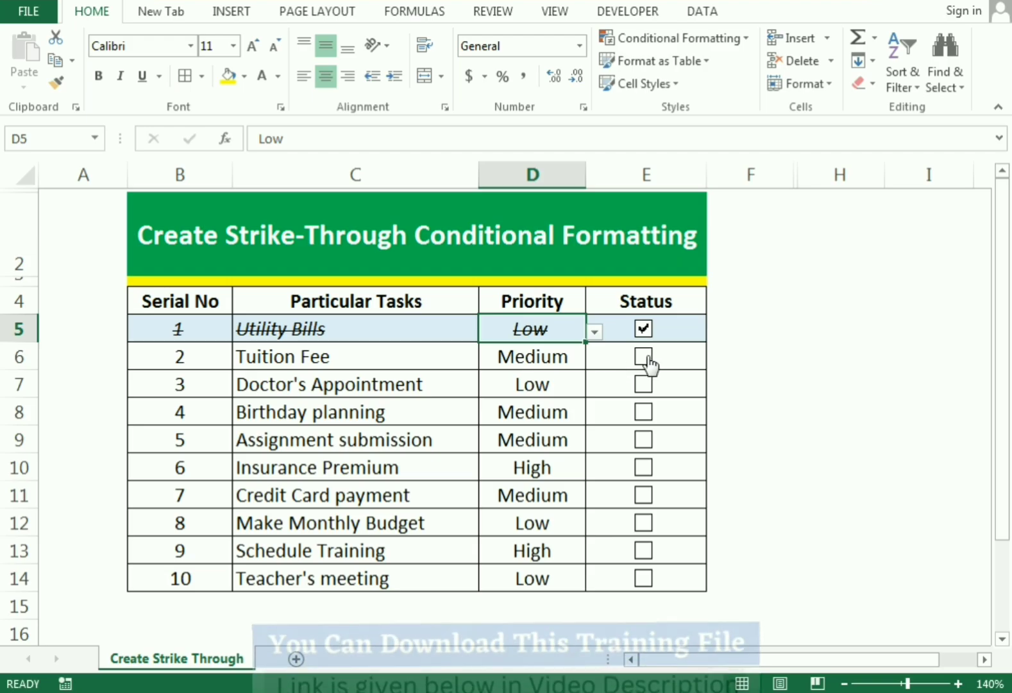
# Tick the Status checkboxes from Tuition Fee down to Teacher's meeting to mark them done.
pyautogui.click(644, 357)
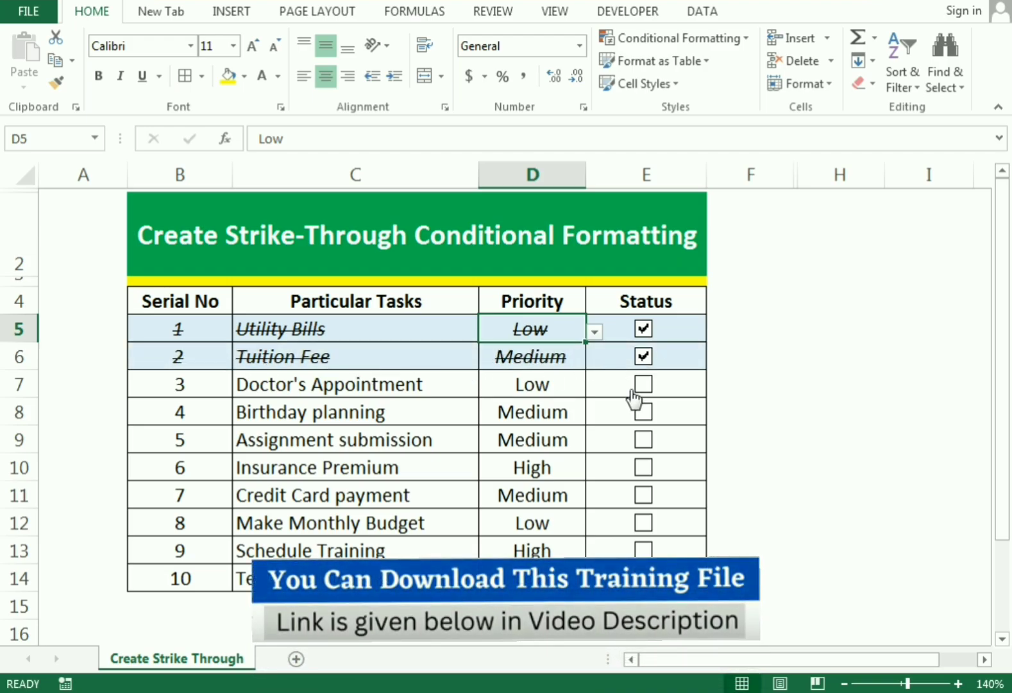
pyautogui.click(644, 385)
pyautogui.click(644, 412)
pyautogui.click(644, 440)
pyautogui.click(644, 467)
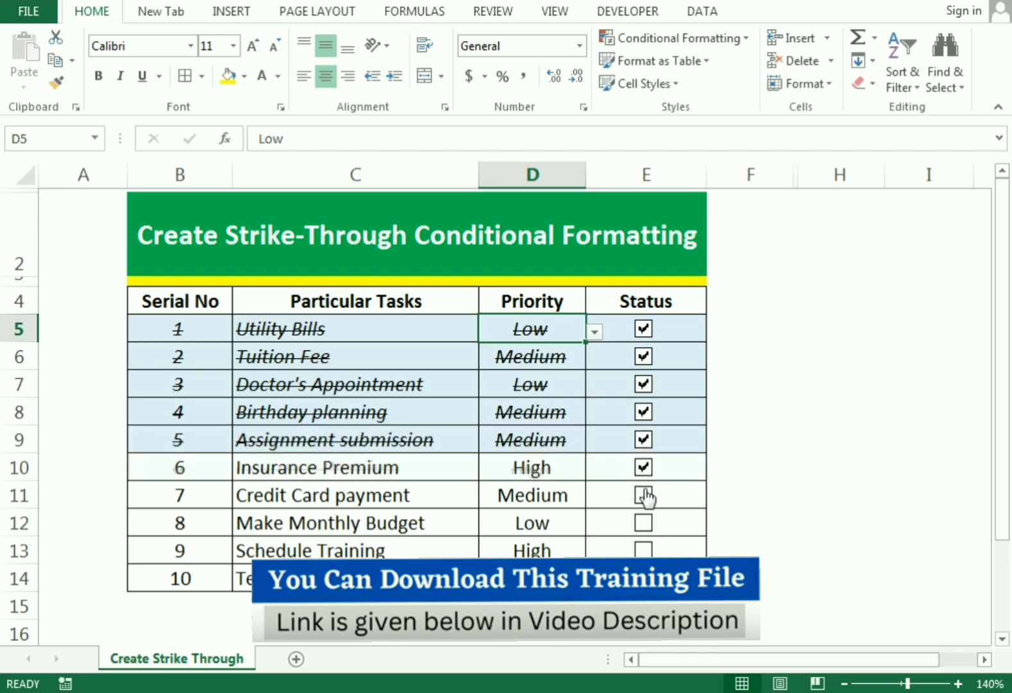
pyautogui.click(645, 495)
pyautogui.click(644, 523)
pyautogui.click(644, 549)
pyautogui.click(644, 577)
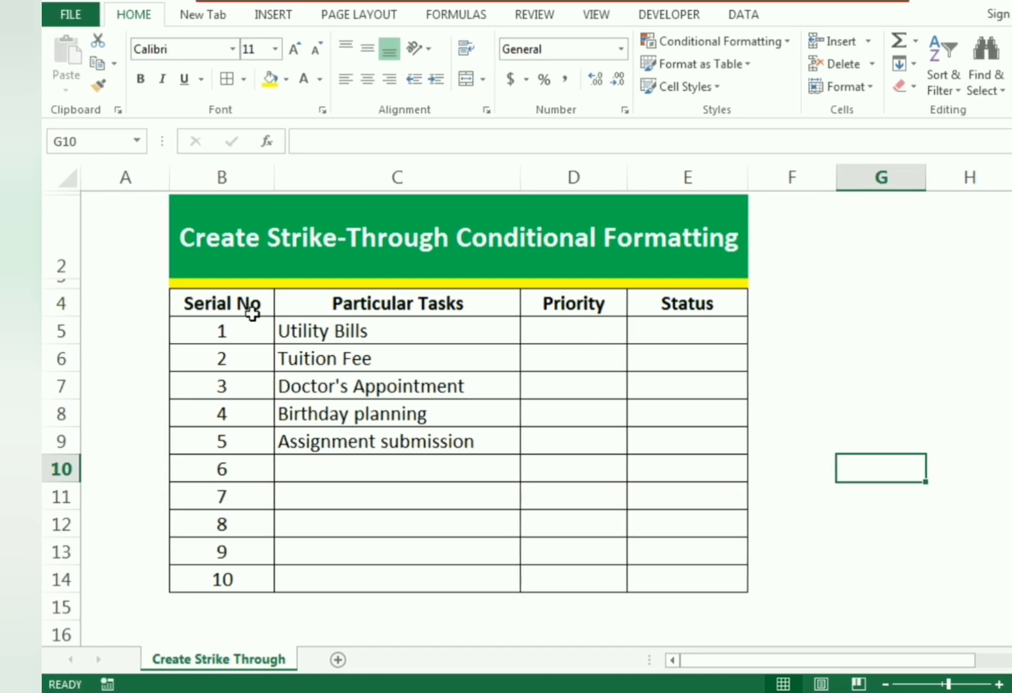
# Select the serial number, task, Status and empty Priority cells of the starter table.
pyautogui.moveTo(215, 307); pyautogui.dragTo(198, 526)
pyautogui.moveTo(307, 307); pyautogui.dragTo(327, 569)
pyautogui.moveTo(542, 306); pyautogui.dragTo(548, 553)
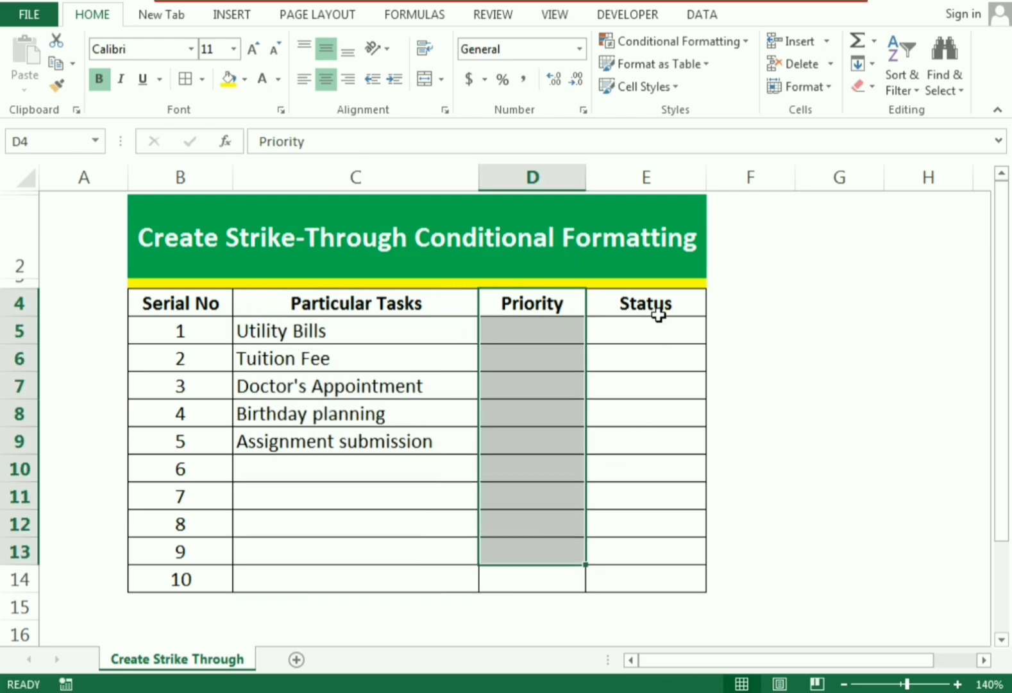
pyautogui.click(656, 331)
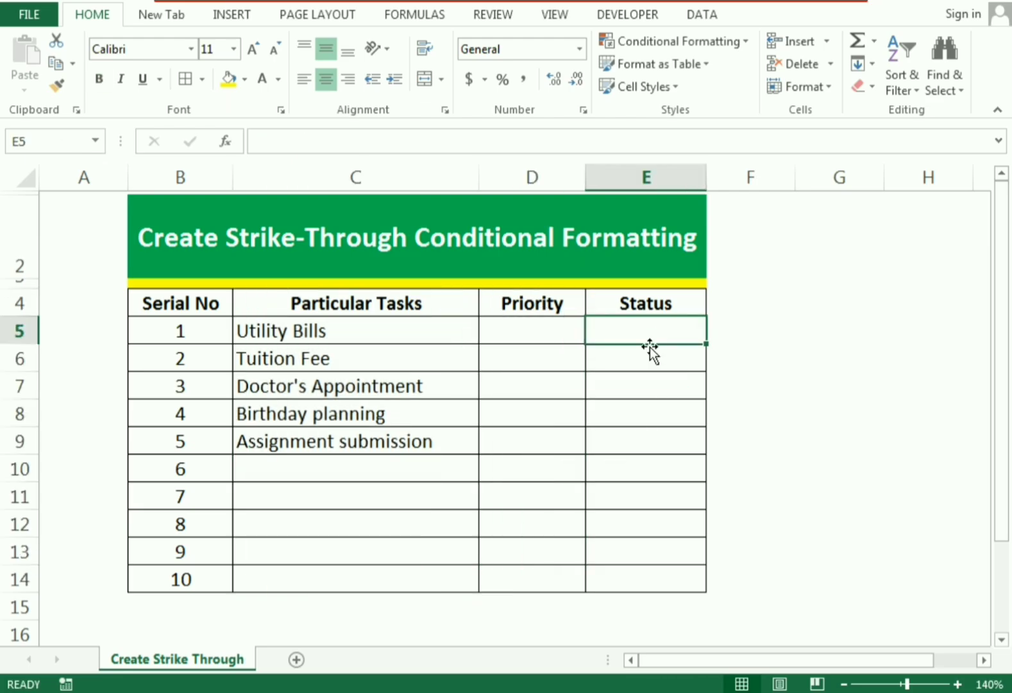
pyautogui.click(503, 306)
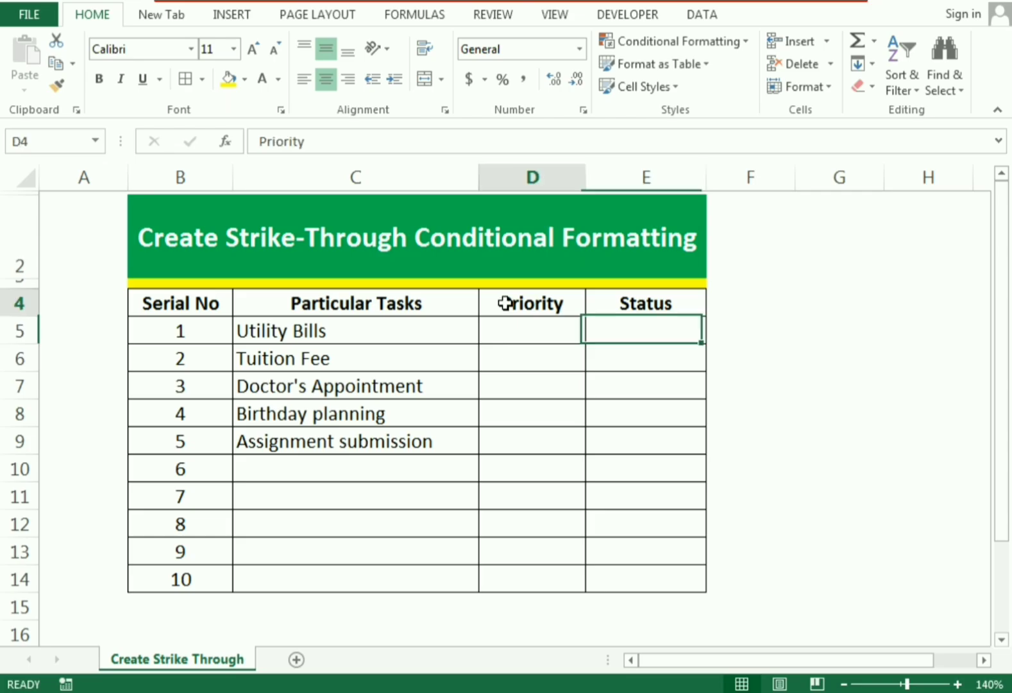
pyautogui.moveTo(505, 322); pyautogui.dragTo(535, 530)
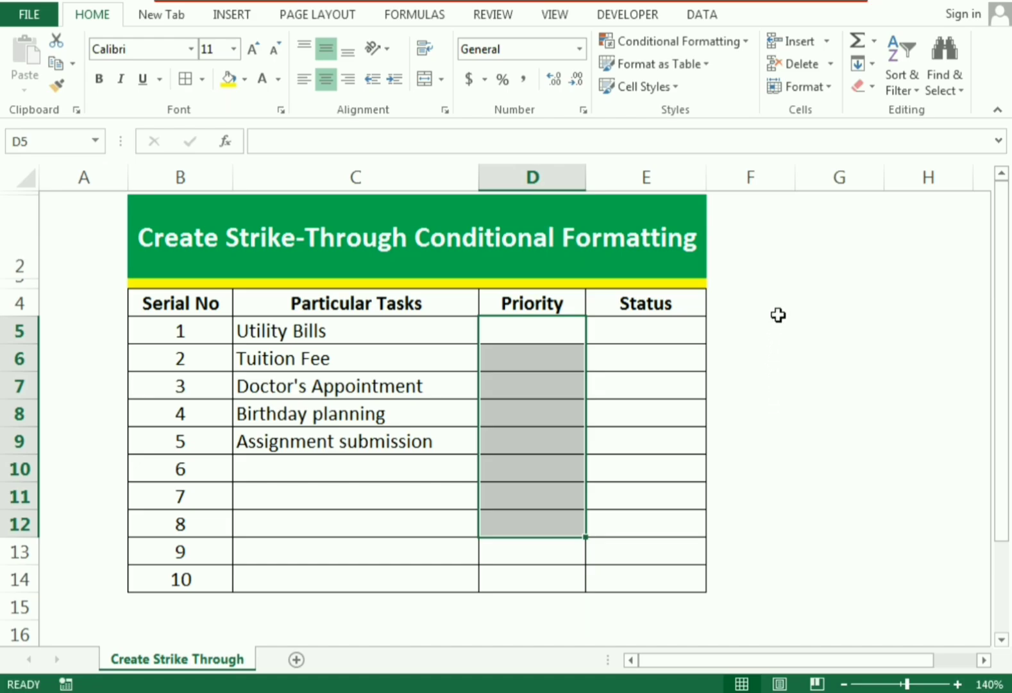
# Enter 'Priority' in G4 with High, Medium and Low in G5:G7.
pyautogui.click(838, 302)
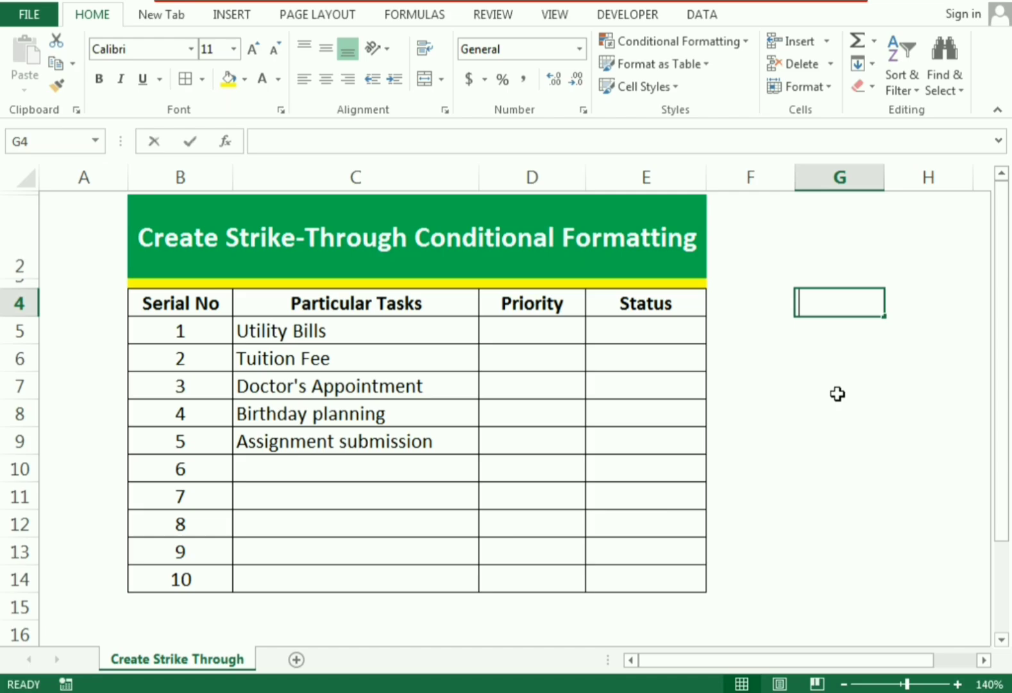
pyautogui.write('Prior')
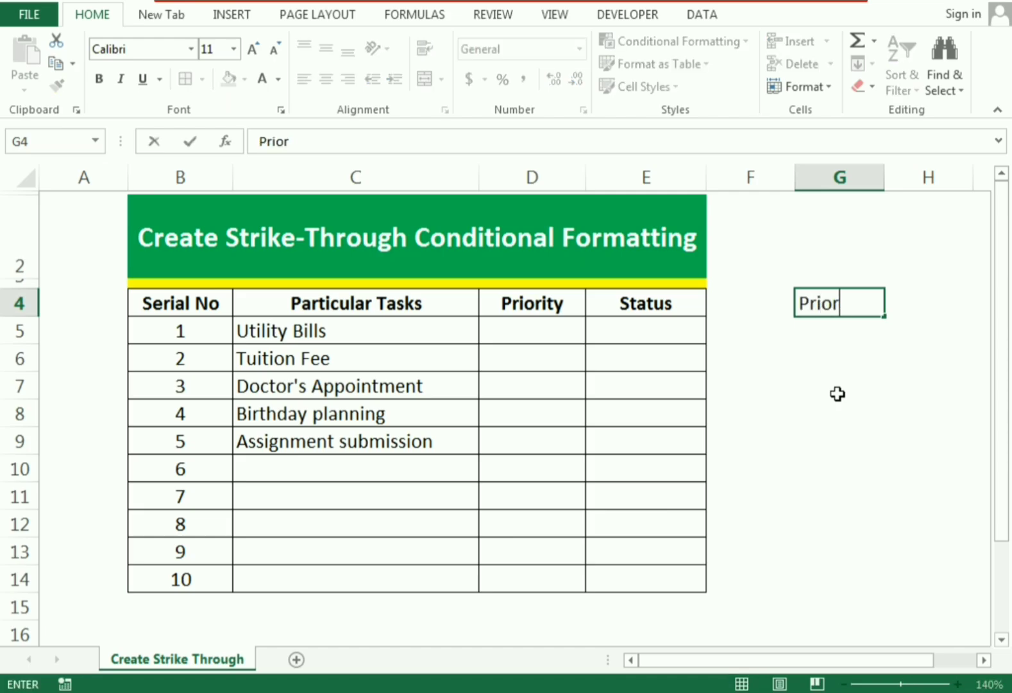
pyautogui.write('ity')
pyautogui.press('Return')
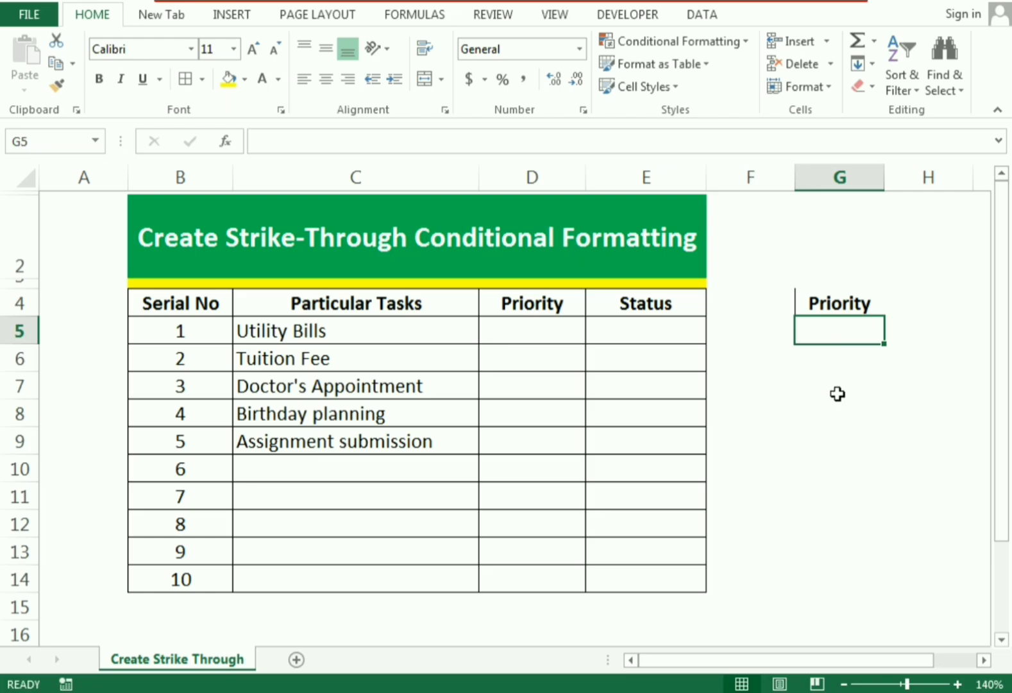
pyautogui.write('High')
pyautogui.press('Return')
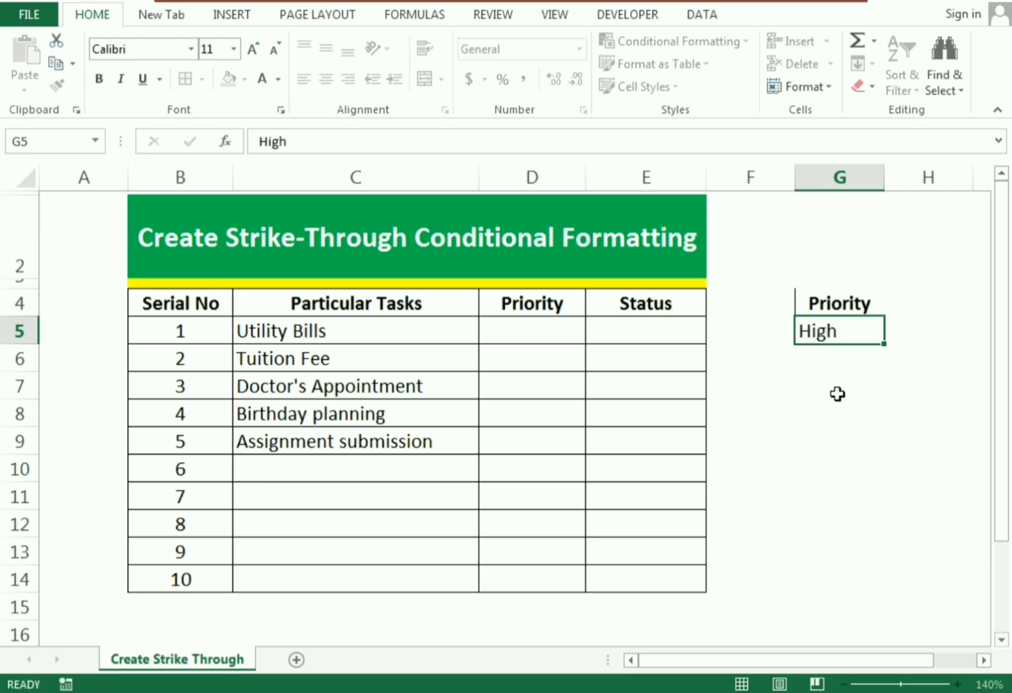
pyautogui.write('Mediu')
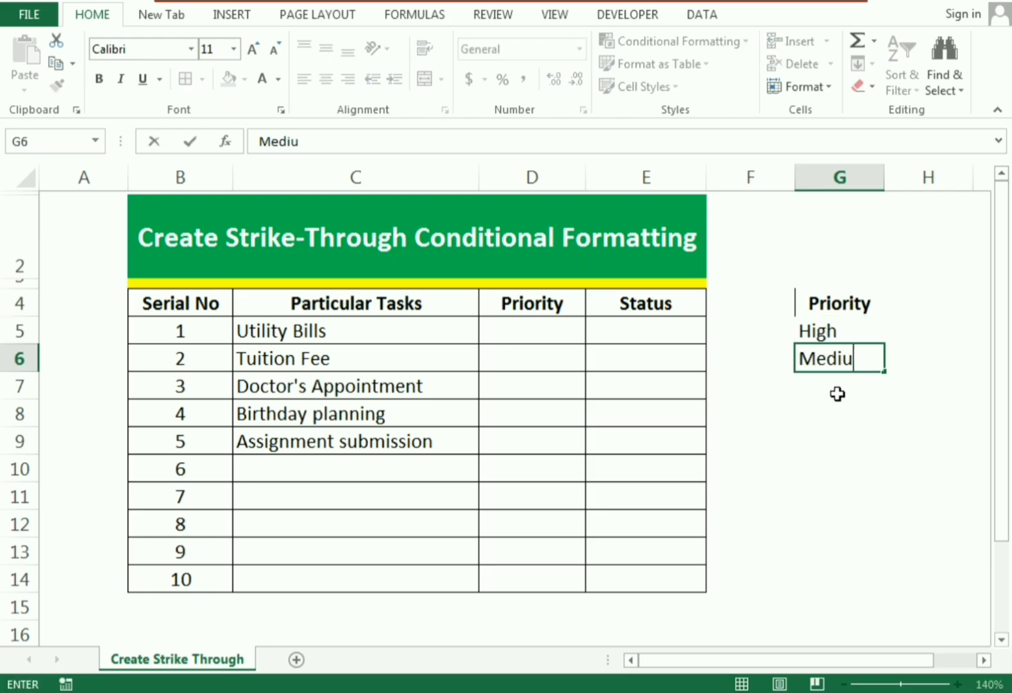
pyautogui.write('m')
pyautogui.press('Return')
pyautogui.write('Low')
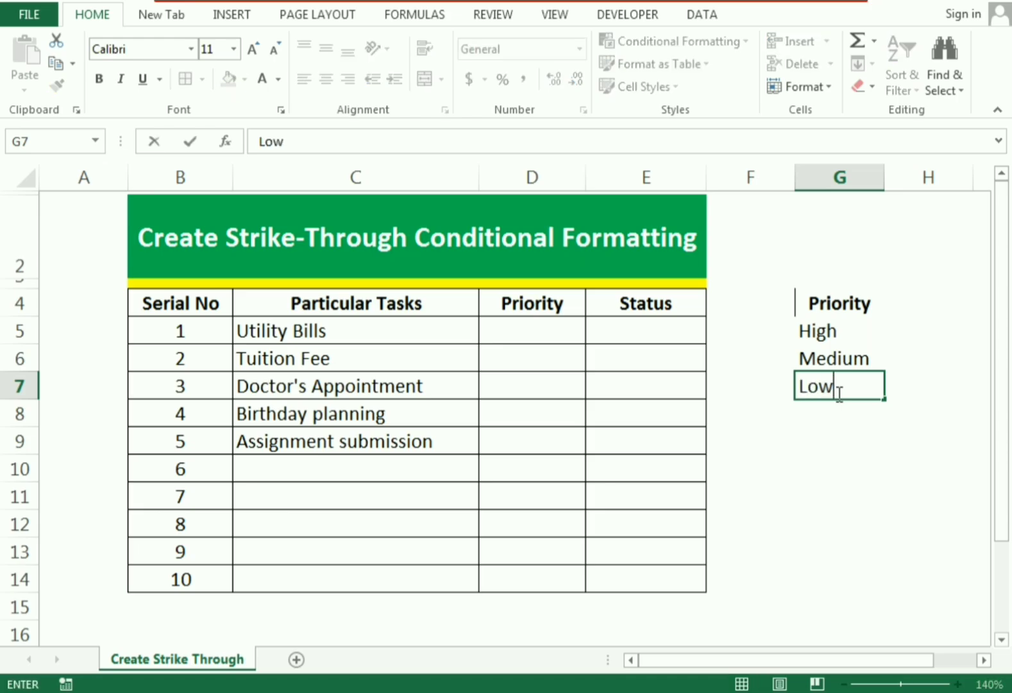
pyautogui.press('Return')
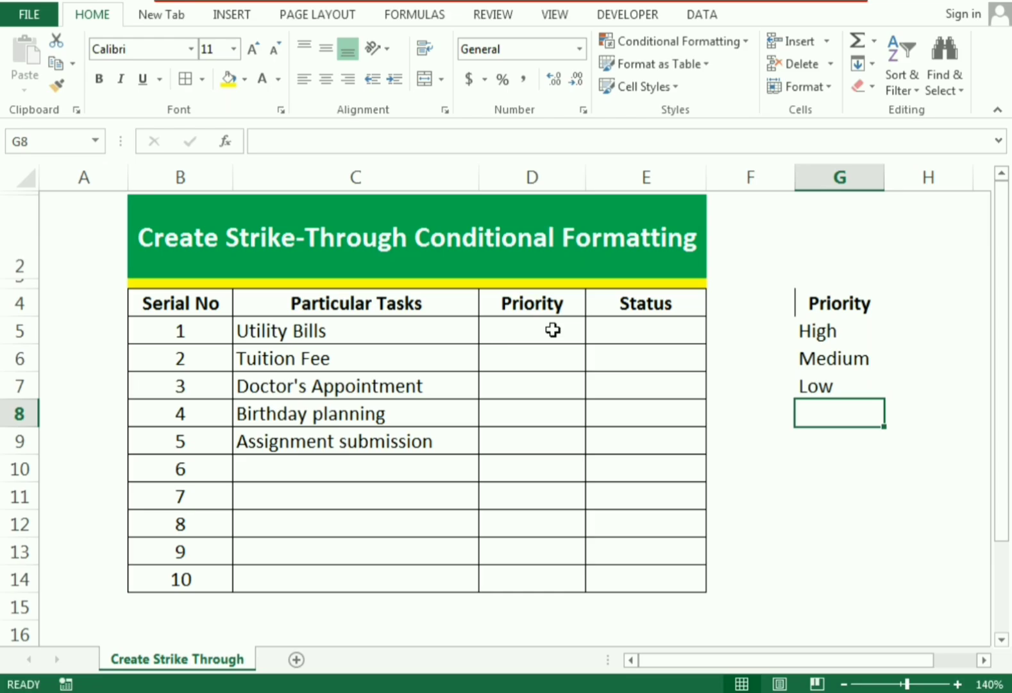
# Apply List data validation with source =$G$5:$G$7 to Priority cells D5:D14.
pyautogui.moveTo(553, 329); pyautogui.dragTo(551, 579)
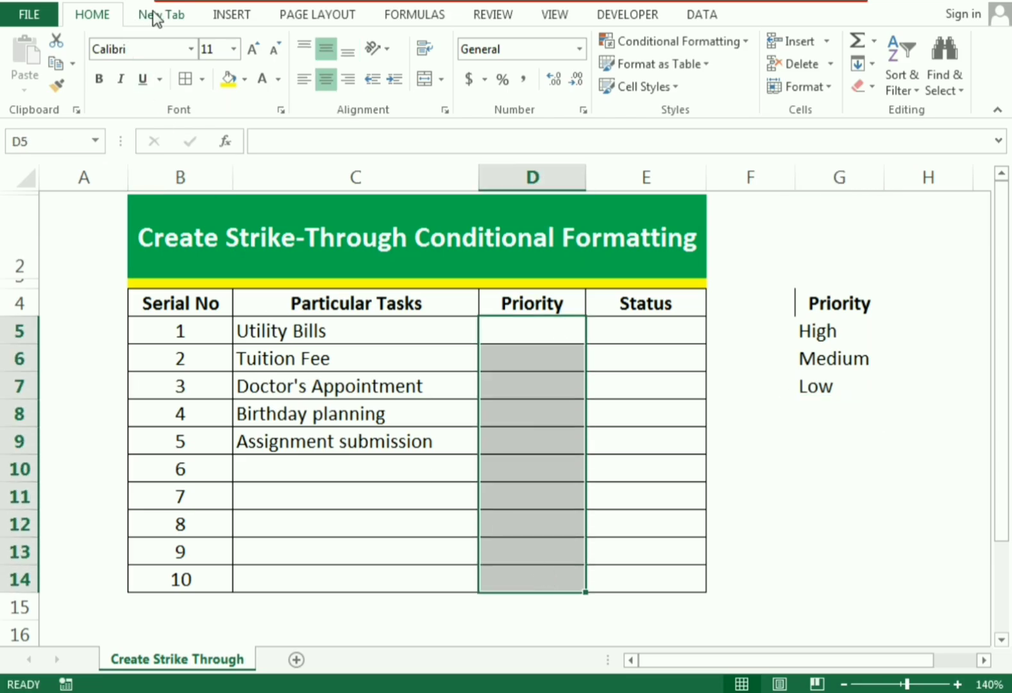
pyautogui.click(612, 16)
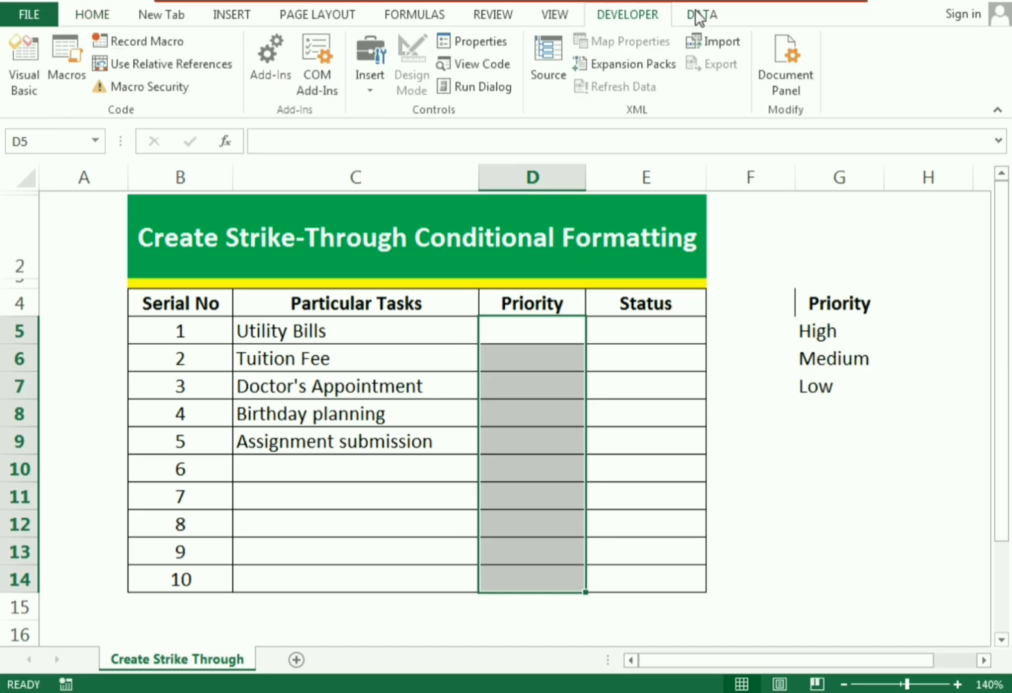
pyautogui.click(698, 17)
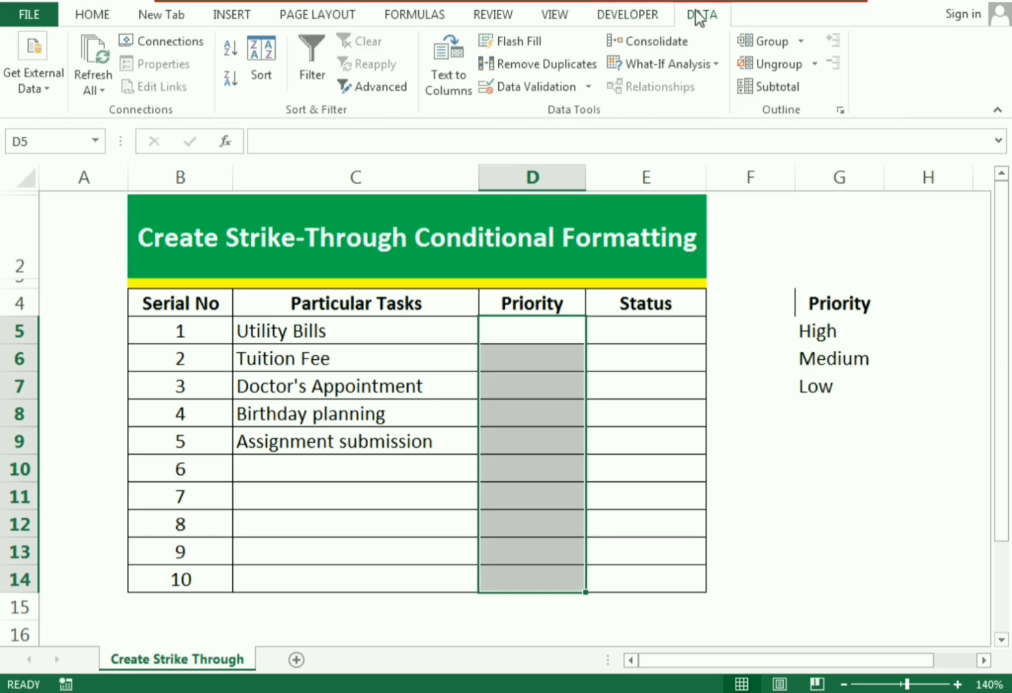
pyautogui.click(519, 90)
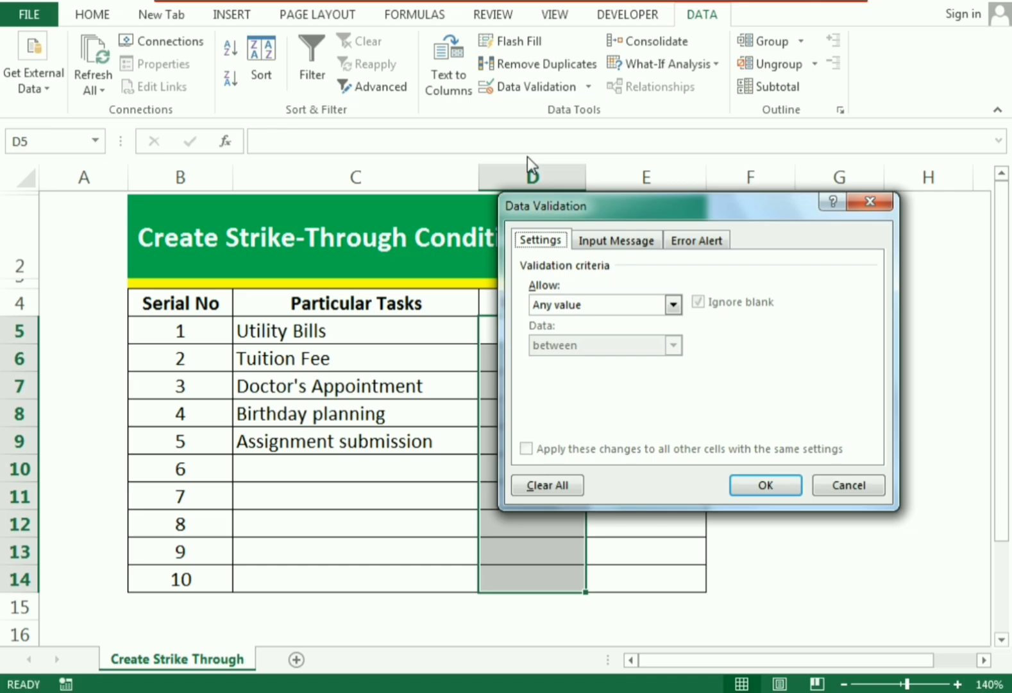
pyautogui.click(550, 307)
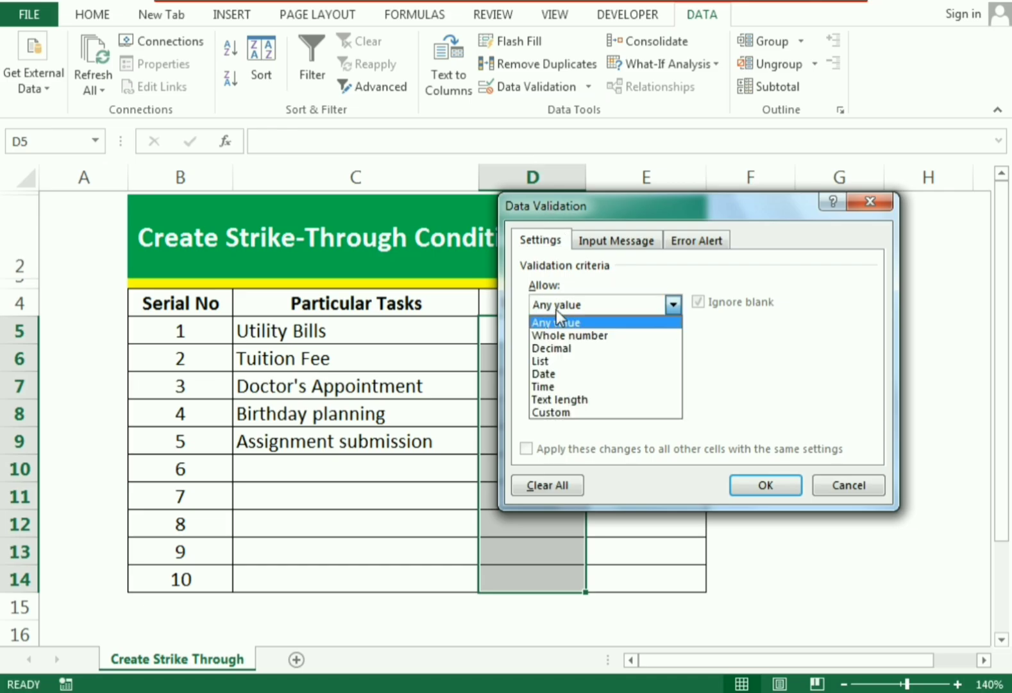
pyautogui.click(539, 361)
pyautogui.click(553, 384)
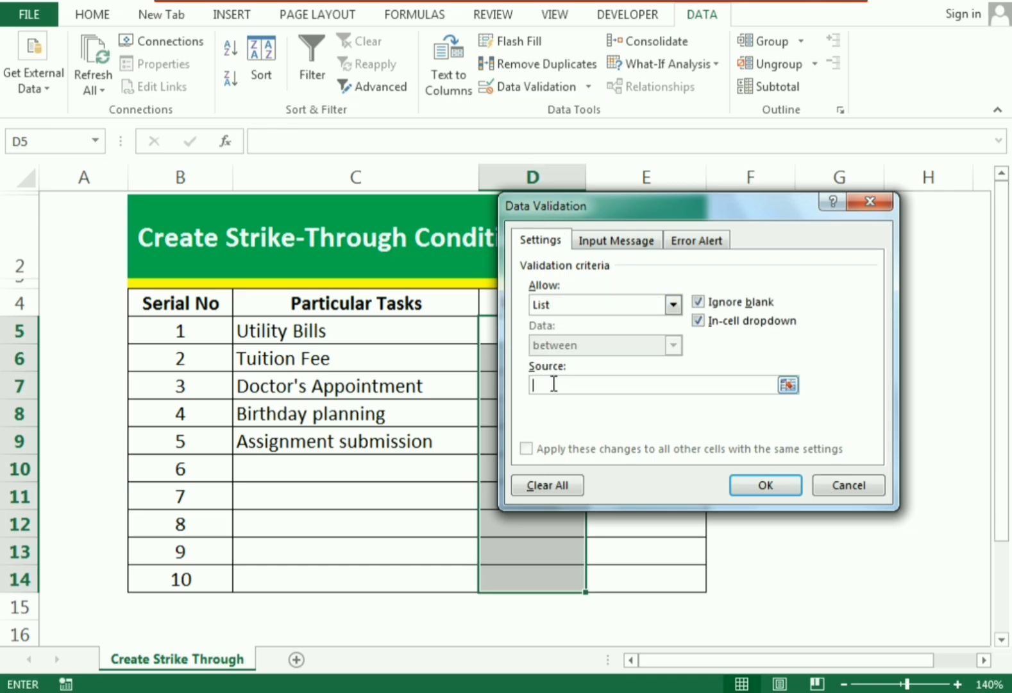
pyautogui.moveTo(576, 221); pyautogui.dragTo(334, 239)
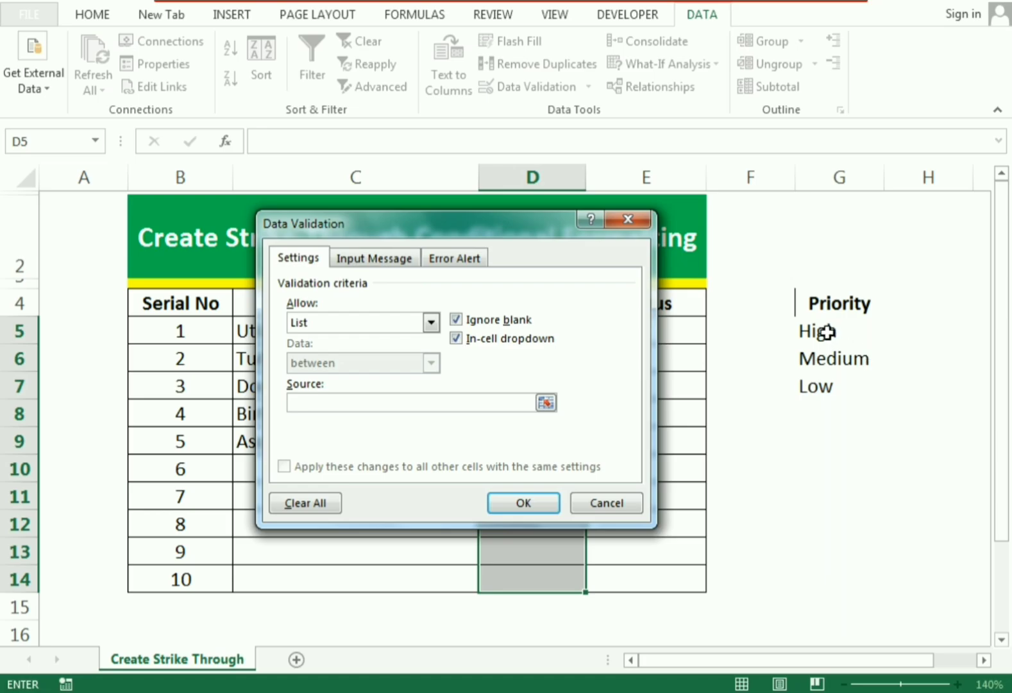
pyautogui.moveTo(827, 331); pyautogui.dragTo(831, 379)
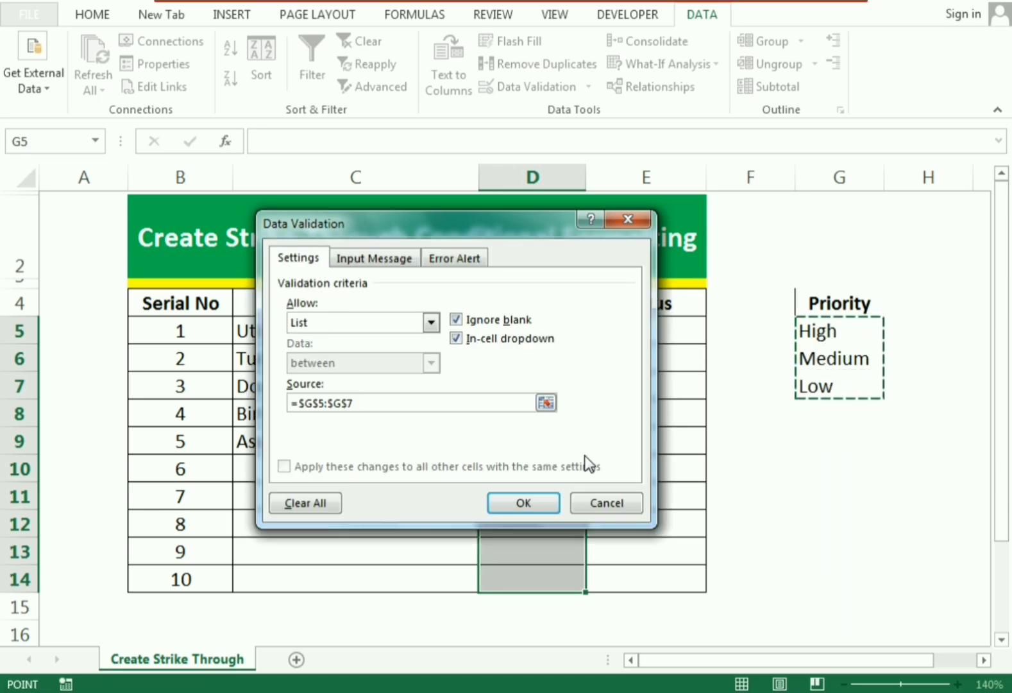
pyautogui.click(529, 508)
# Choose High for Utility Bills, Medium for Tuition Fee and Low for Doctor's Appointment.
pyautogui.click(772, 377)
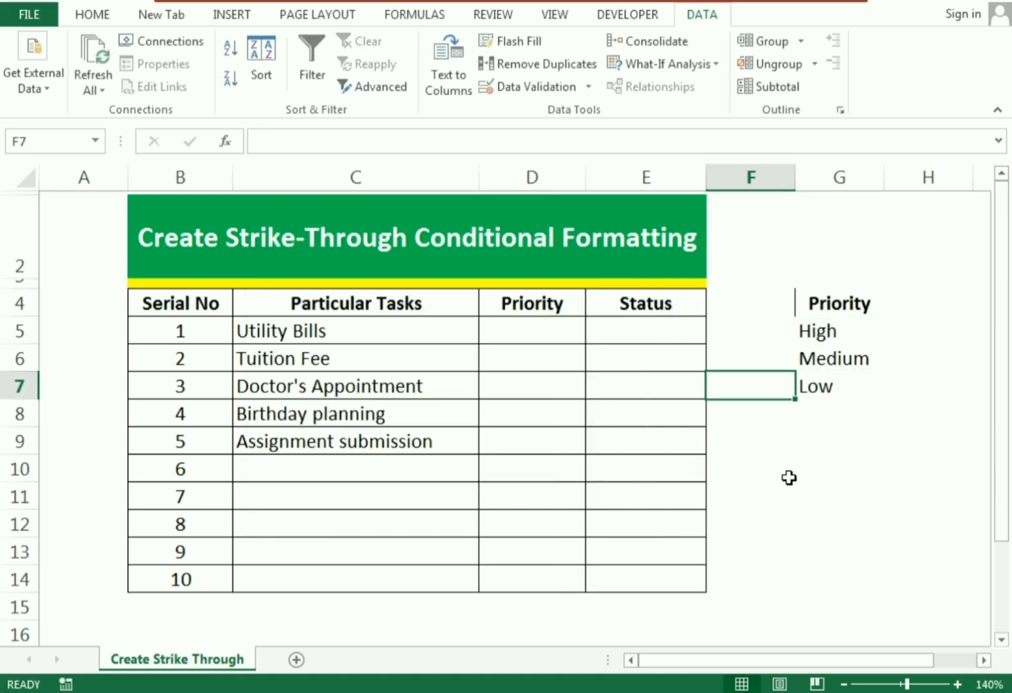
pyautogui.click(549, 330)
pyautogui.click(594, 333)
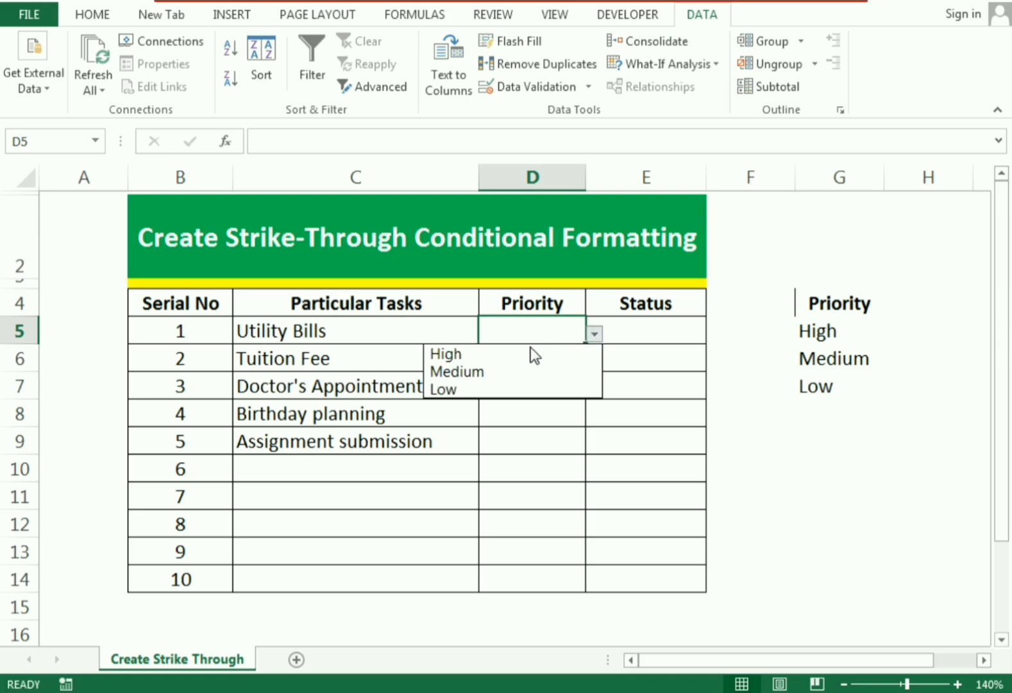
pyautogui.click(488, 353)
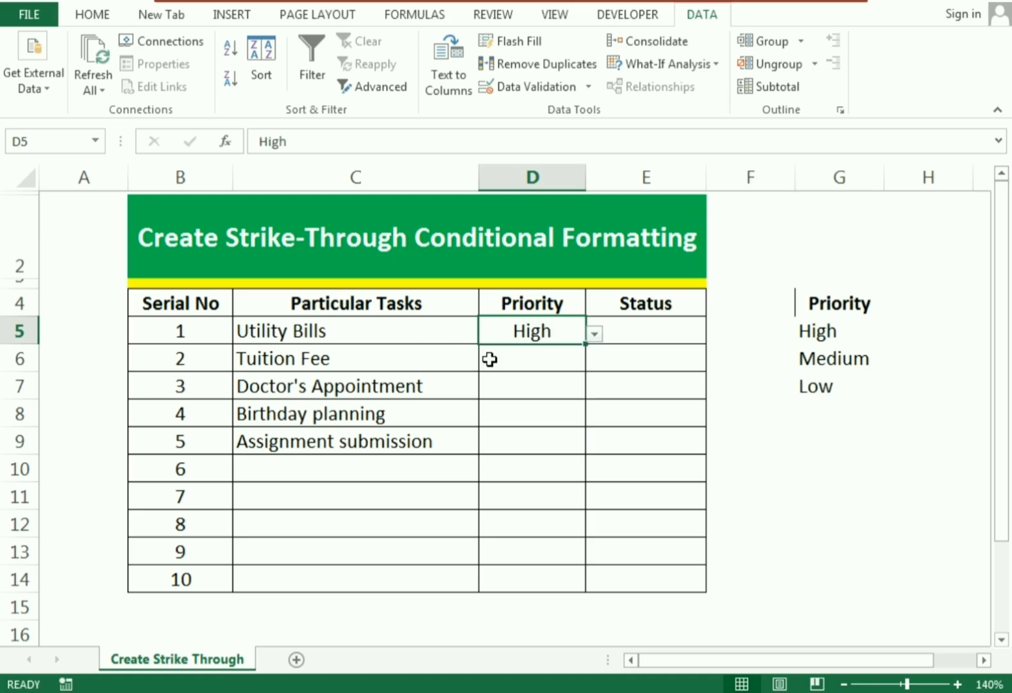
pyautogui.click(598, 334)
pyautogui.click(574, 350)
pyautogui.click(595, 363)
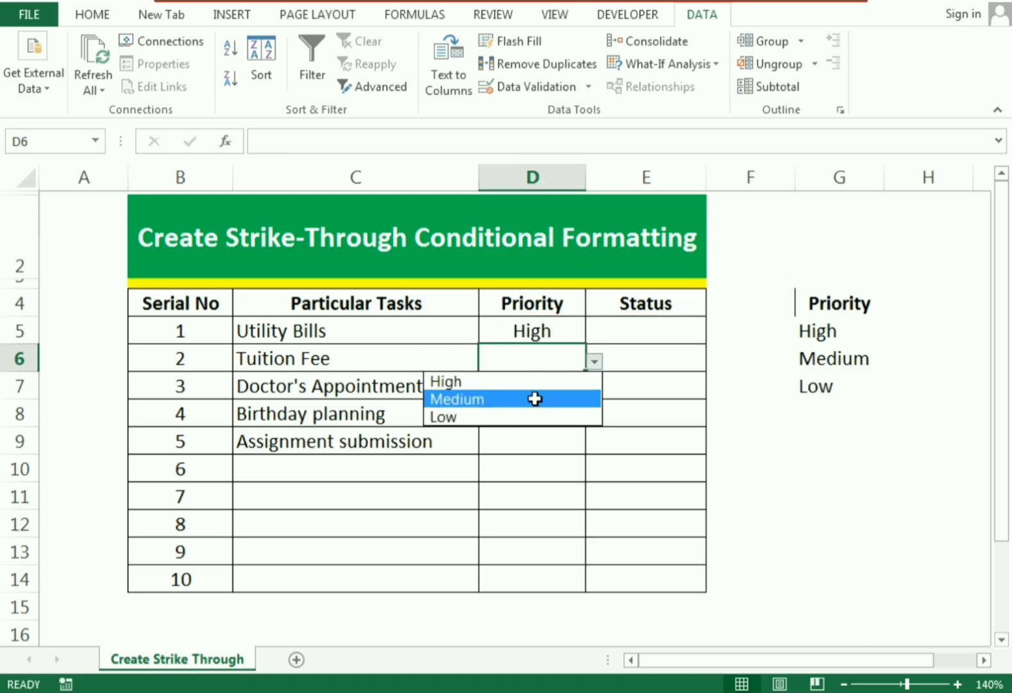
pyautogui.click(535, 398)
pyautogui.click(581, 385)
pyautogui.click(595, 388)
pyautogui.click(518, 444)
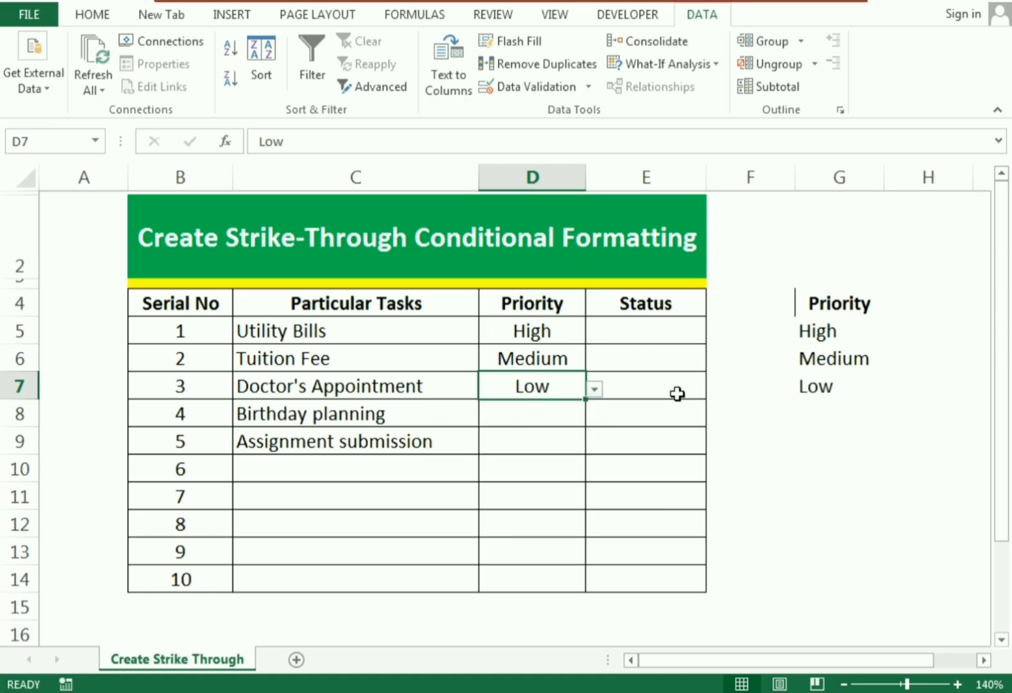
pyautogui.click(653, 338)
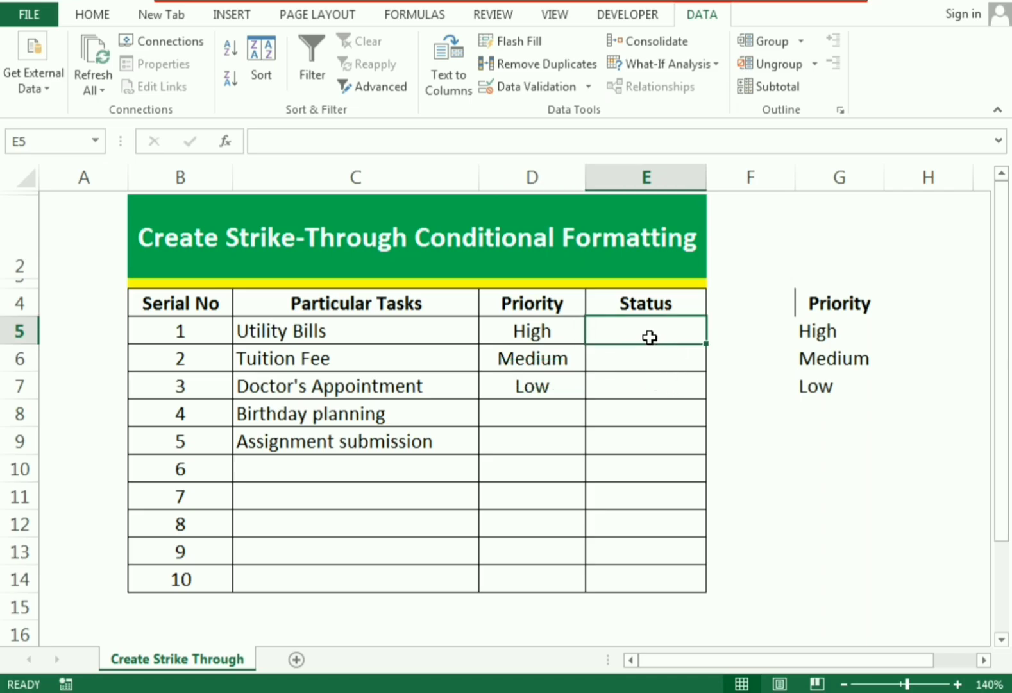
# Draw a Form Controls check box in cell E5 and delete its caption text.
pyautogui.click(93, 14)
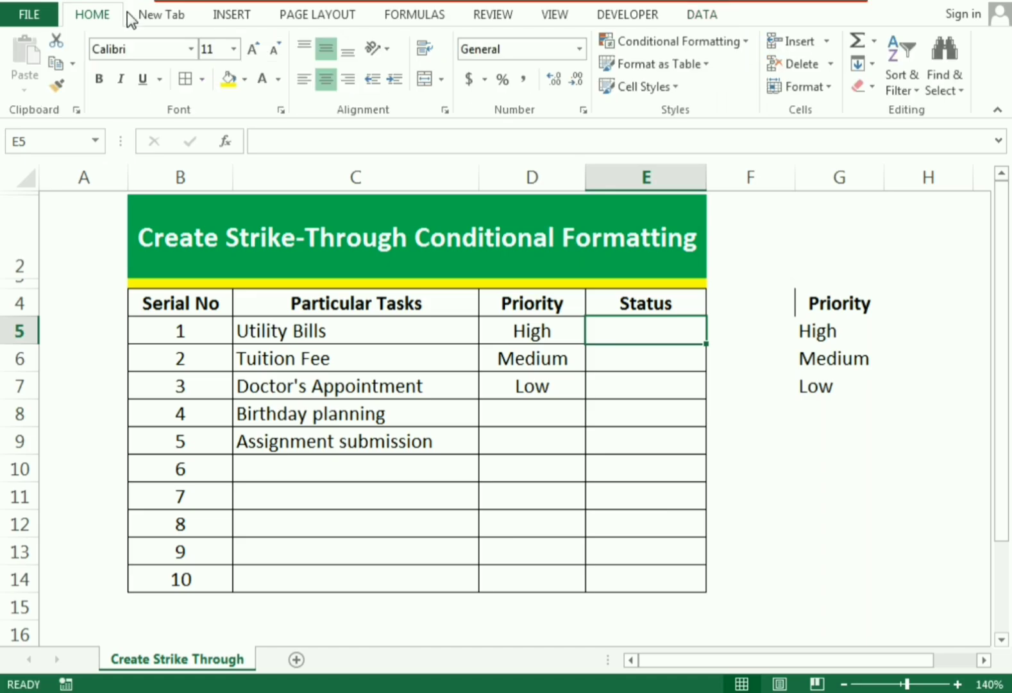
pyautogui.click(620, 15)
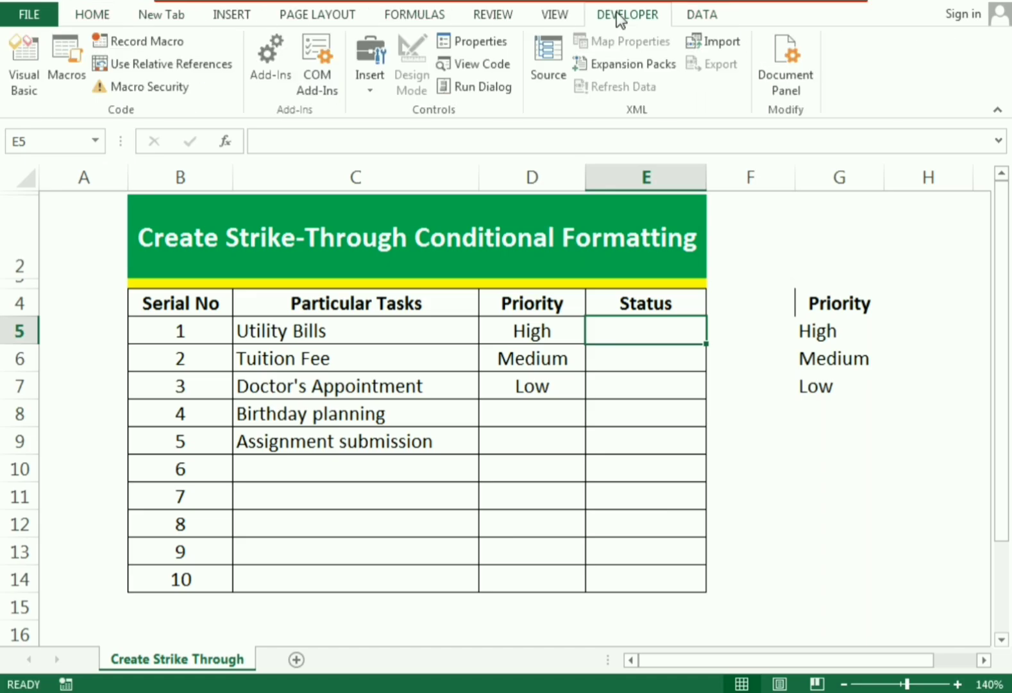
pyautogui.click(365, 89)
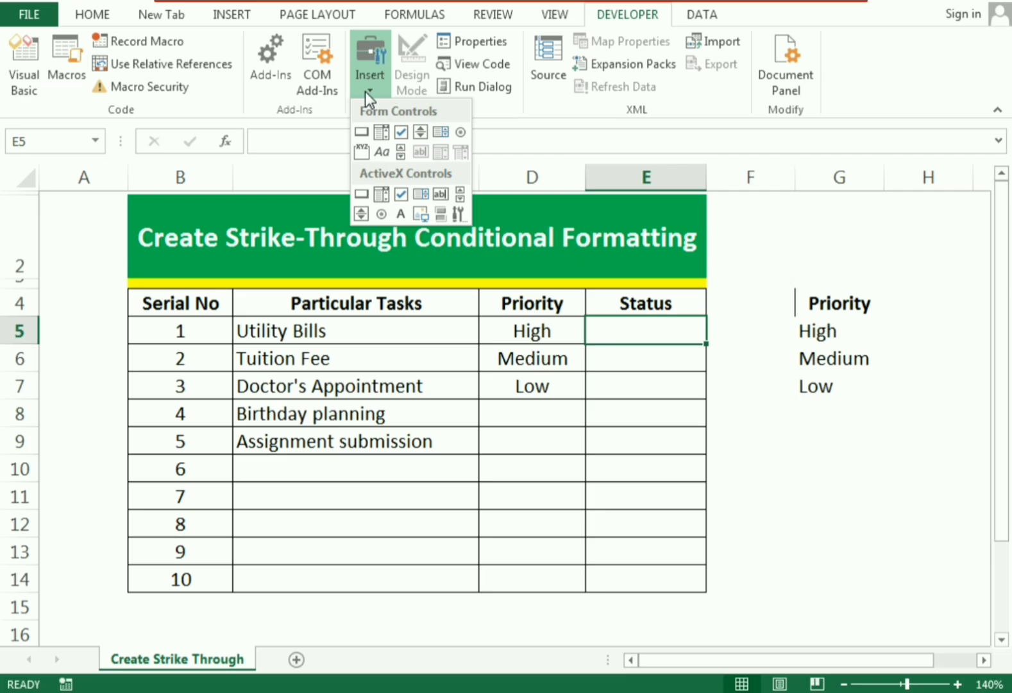
pyautogui.click(402, 136)
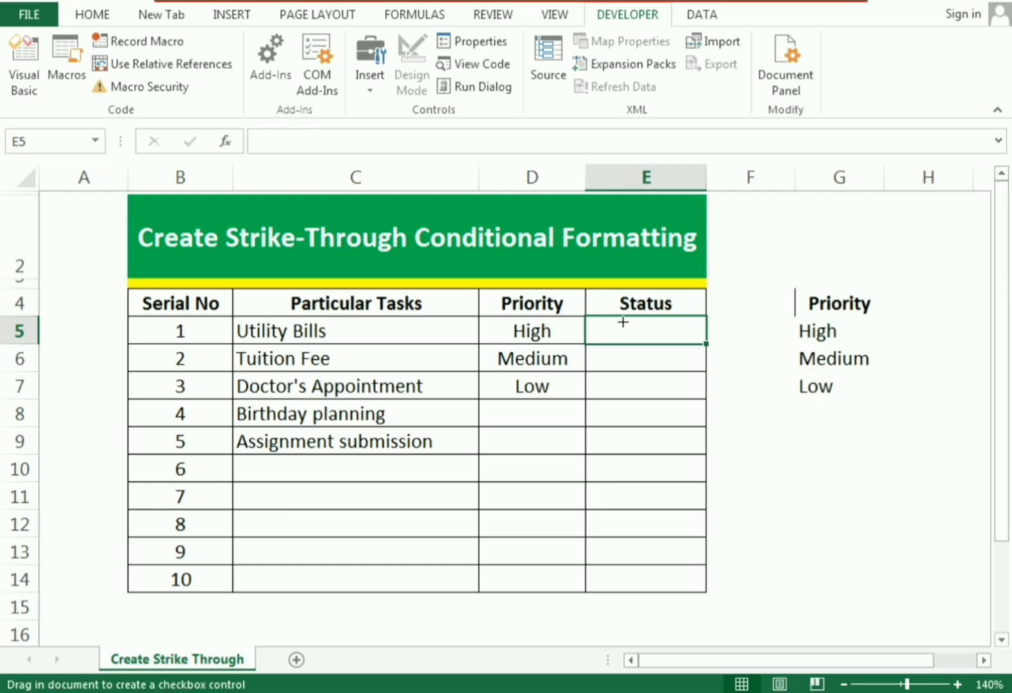
pyautogui.moveTo(623, 322); pyautogui.dragTo(667, 354)
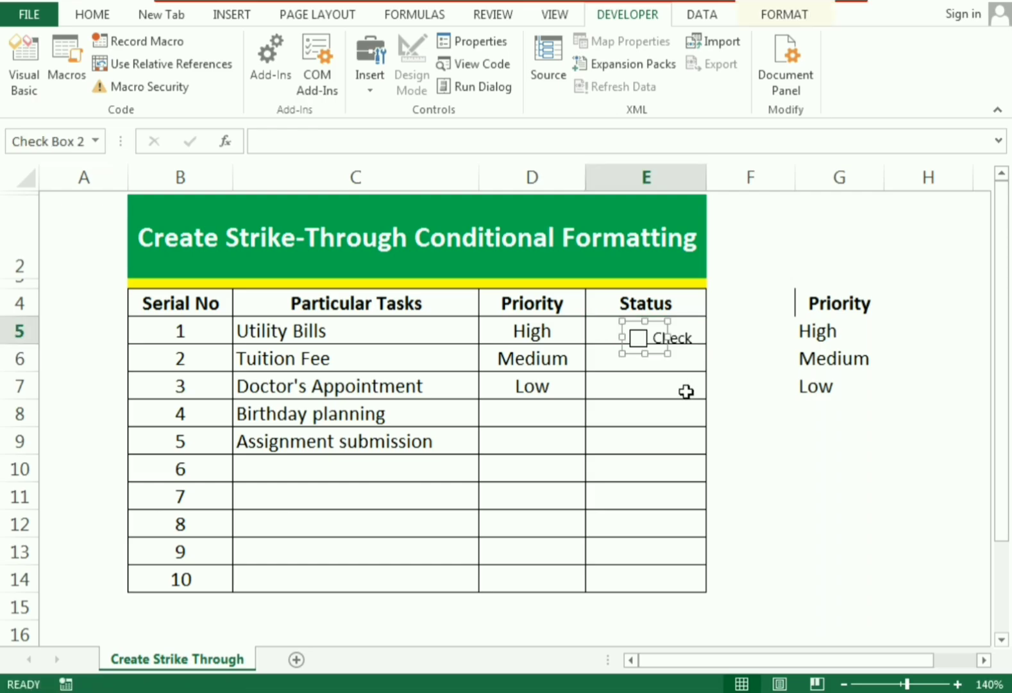
pyautogui.click(662, 342)
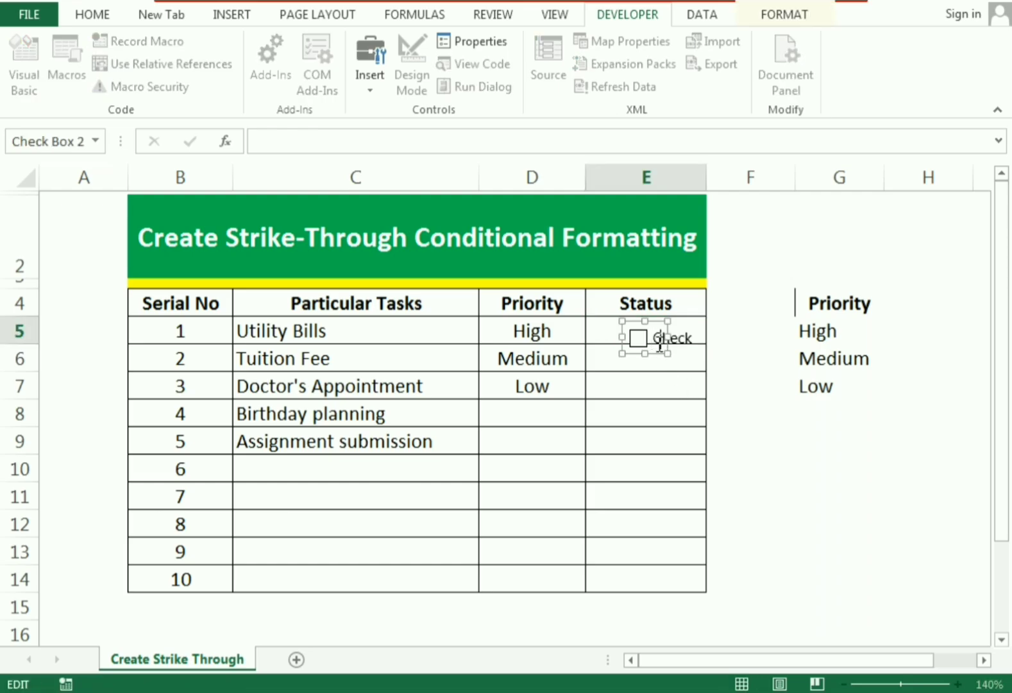
pyautogui.click(768, 388)
# Nudge the check box with arrow keys until it sits centred in E5.
pyautogui.rightClick(638, 339)
pyautogui.click(715, 329)
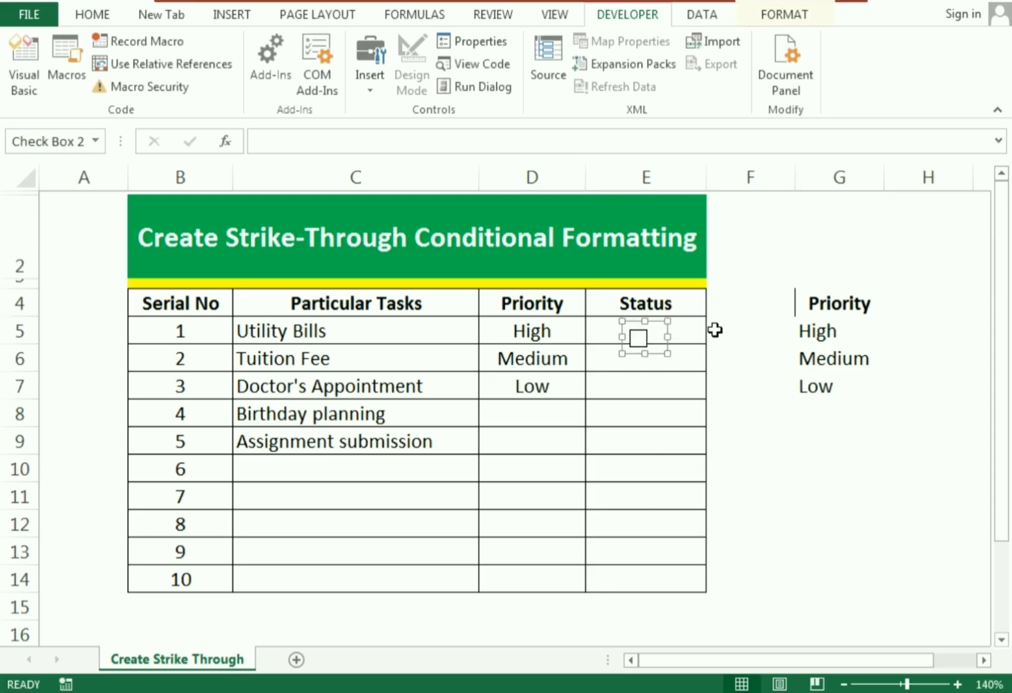
pyautogui.press('Up')
pyautogui.press('Up')
pyautogui.press('Up')
pyautogui.press('Up')
pyautogui.press('Right')
pyautogui.press('Right')
pyautogui.press('Up')
pyautogui.press('Up')
pyautogui.press('Up')
pyautogui.press('Up')
pyautogui.press('Right')
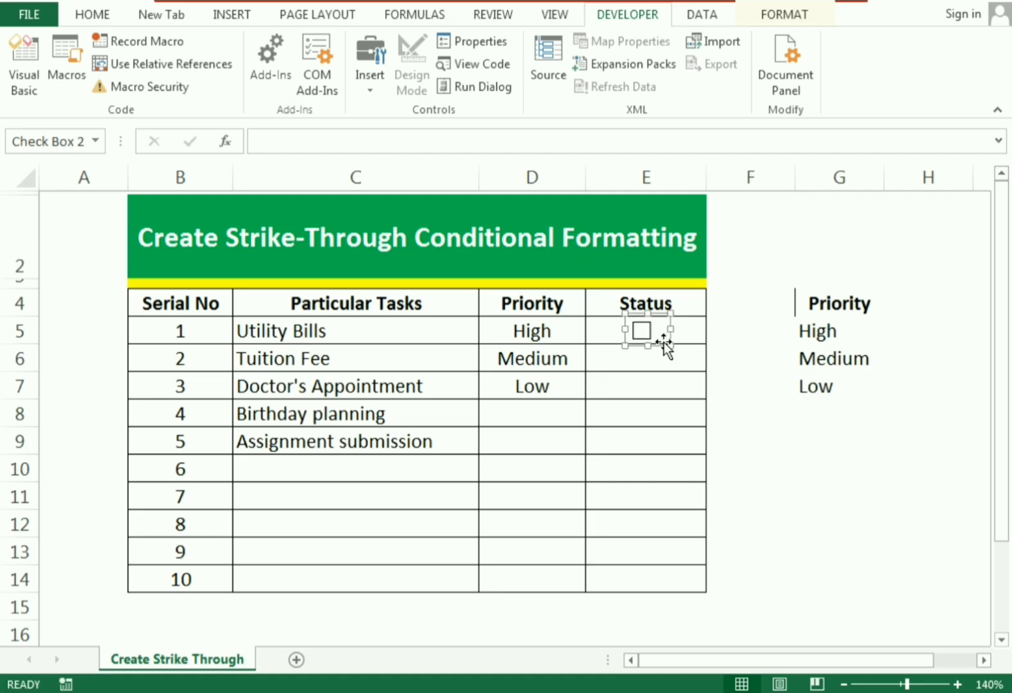
pyautogui.press('Right')
pyautogui.press('Right')
pyautogui.click(733, 385)
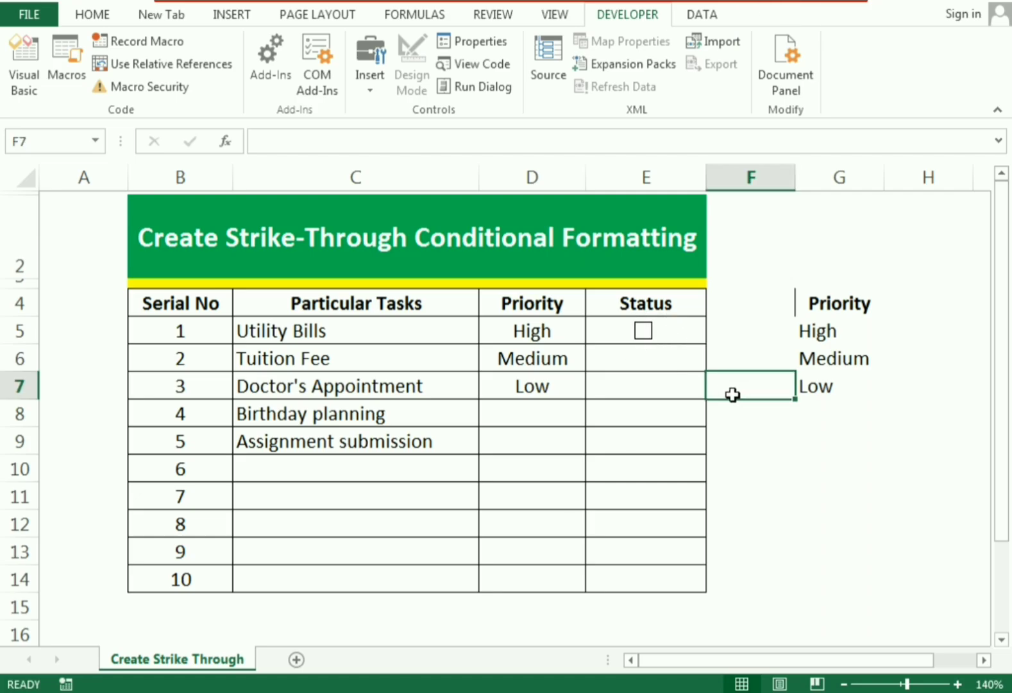
pyautogui.click(694, 327)
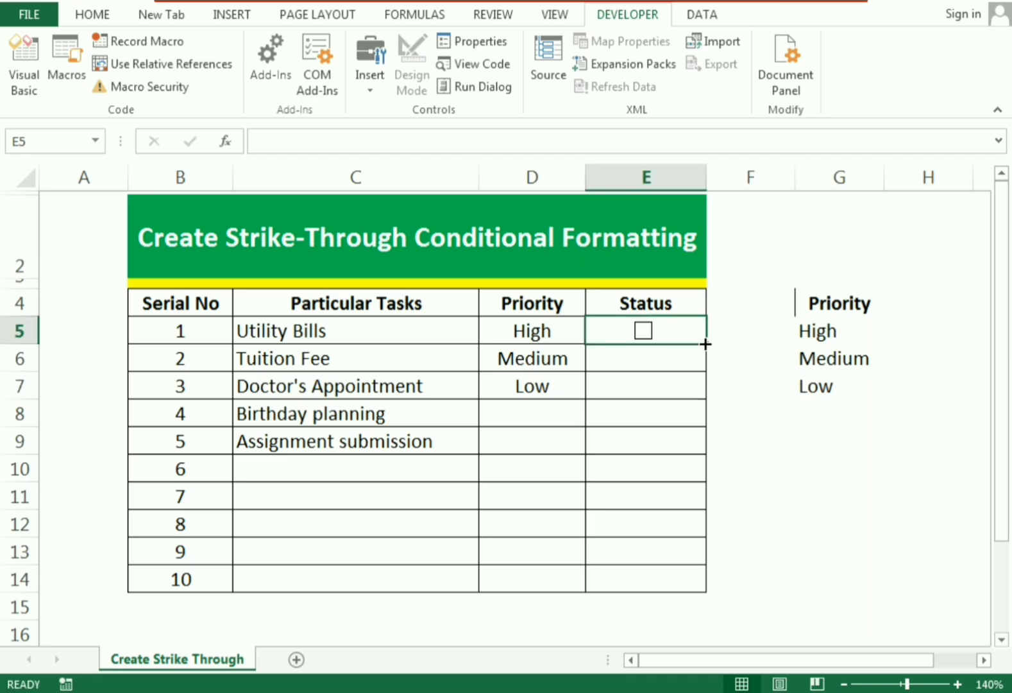
# Fill cell E5 down to E14 so each task row gets a check box.
pyautogui.moveTo(705, 344); pyautogui.dragTo(712, 587)
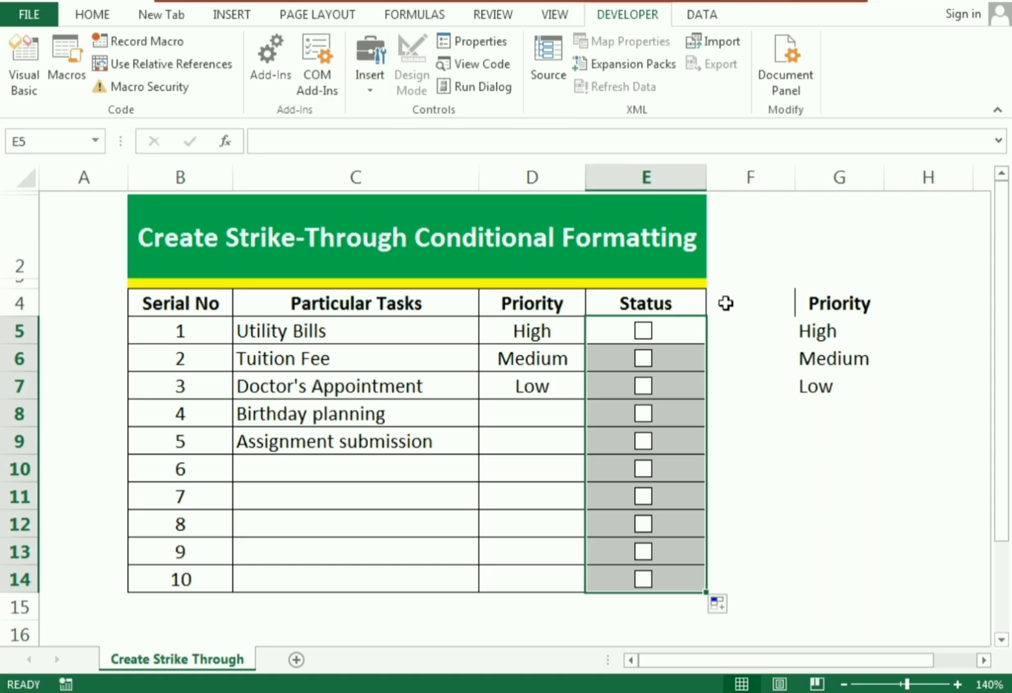
pyautogui.click(788, 408)
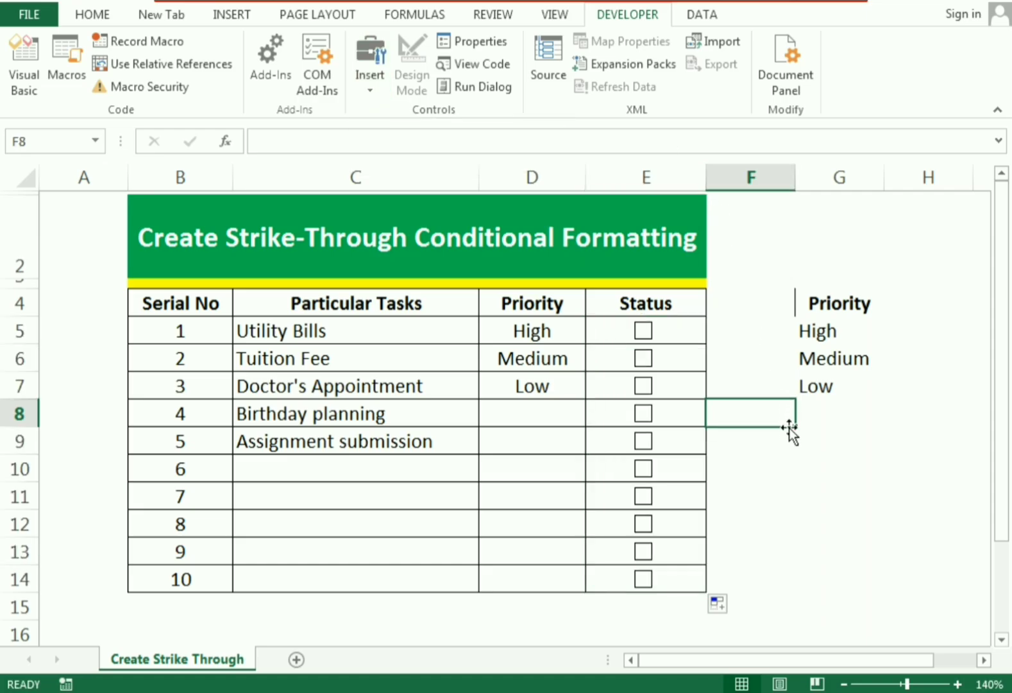
# Set the cell links of the E5, E6 and E7 check boxes to A5, A6 and A7.
pyautogui.rightClick(653, 329)
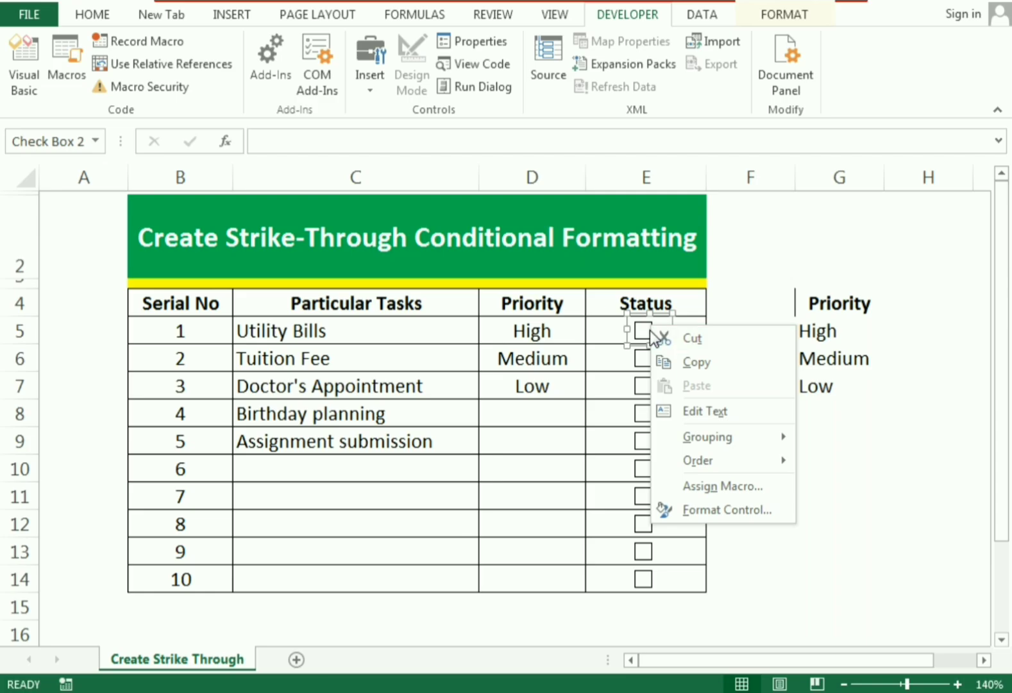
pyautogui.click(702, 510)
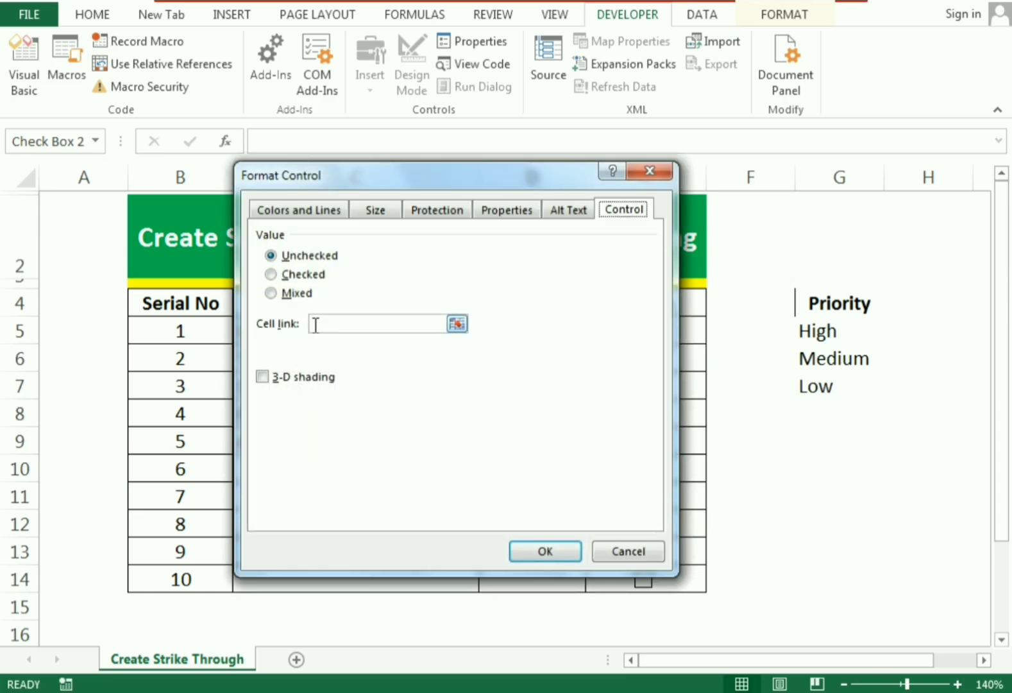
pyautogui.click(334, 324)
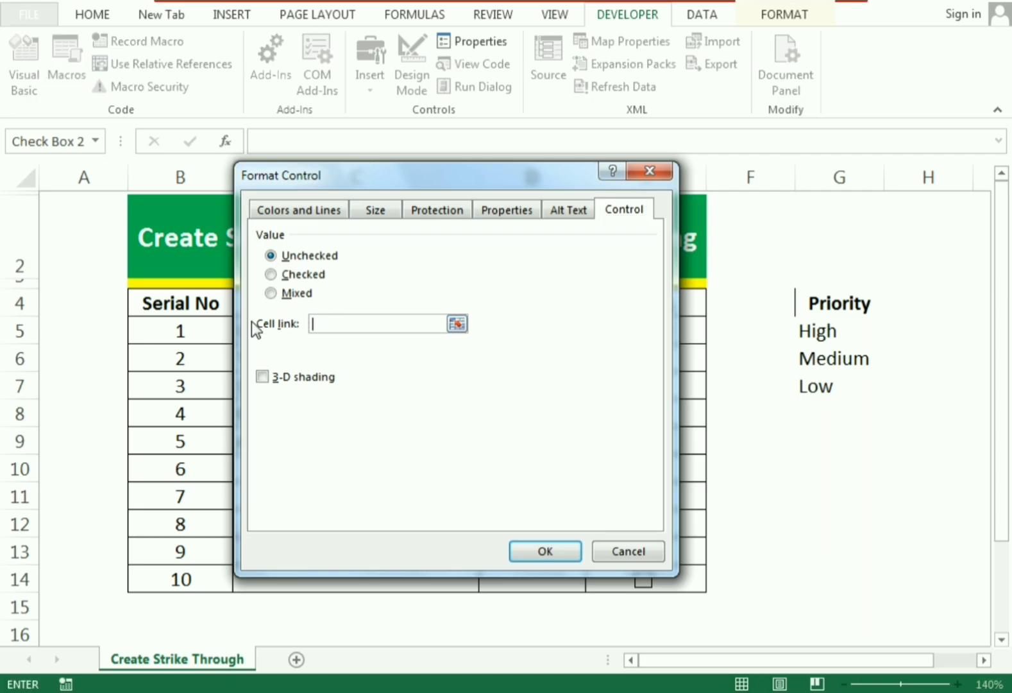
pyautogui.click(105, 326)
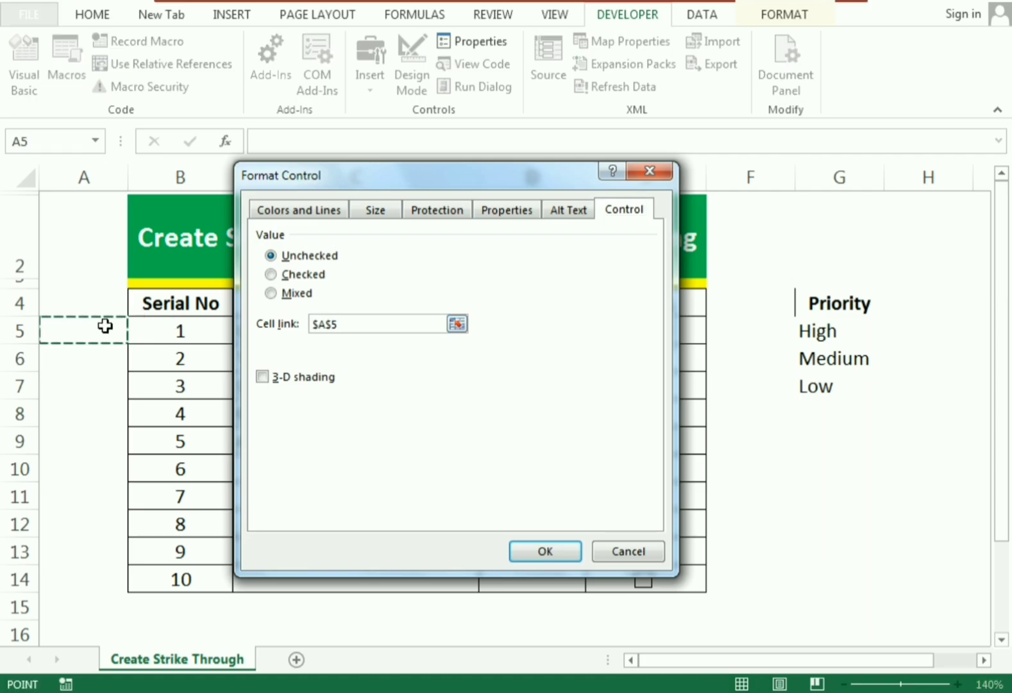
pyautogui.click(532, 551)
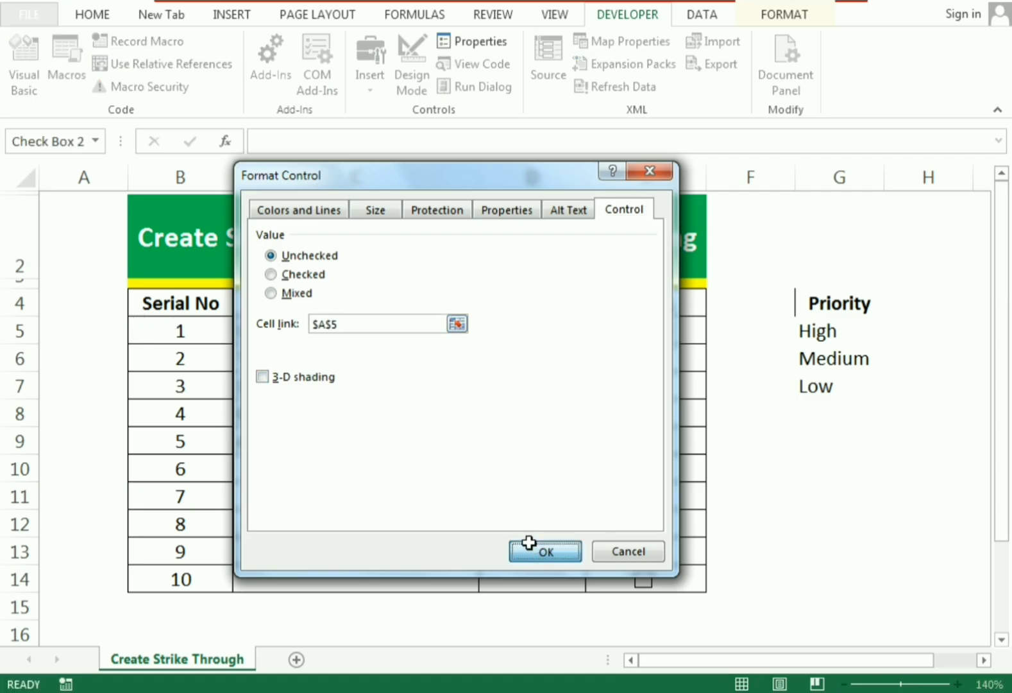
pyautogui.rightClick(648, 363)
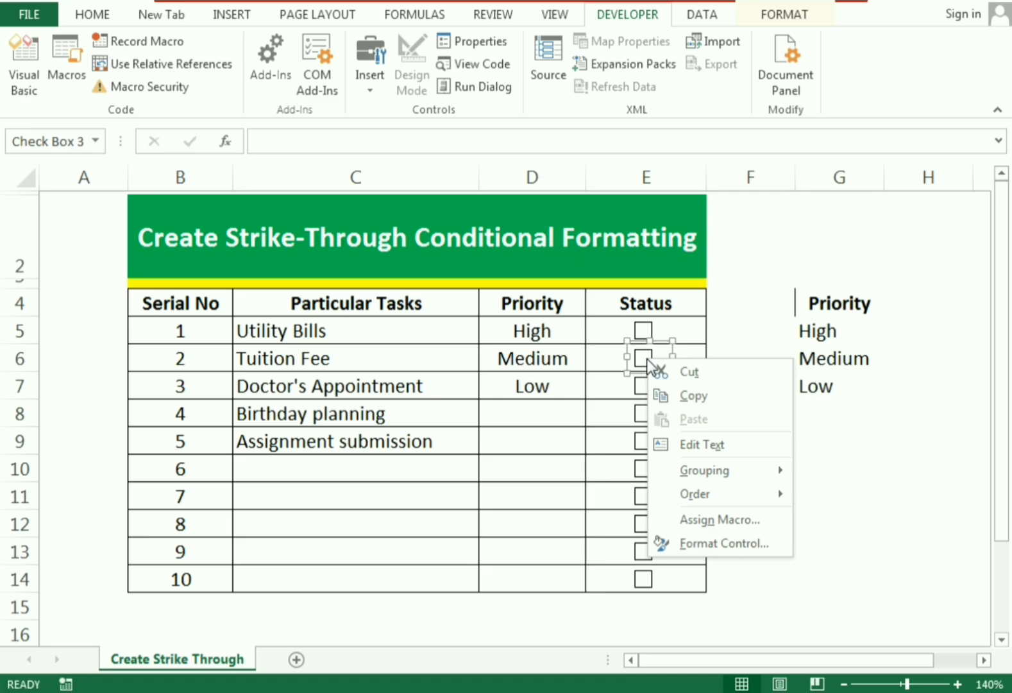
pyautogui.click(716, 543)
pyautogui.click(333, 321)
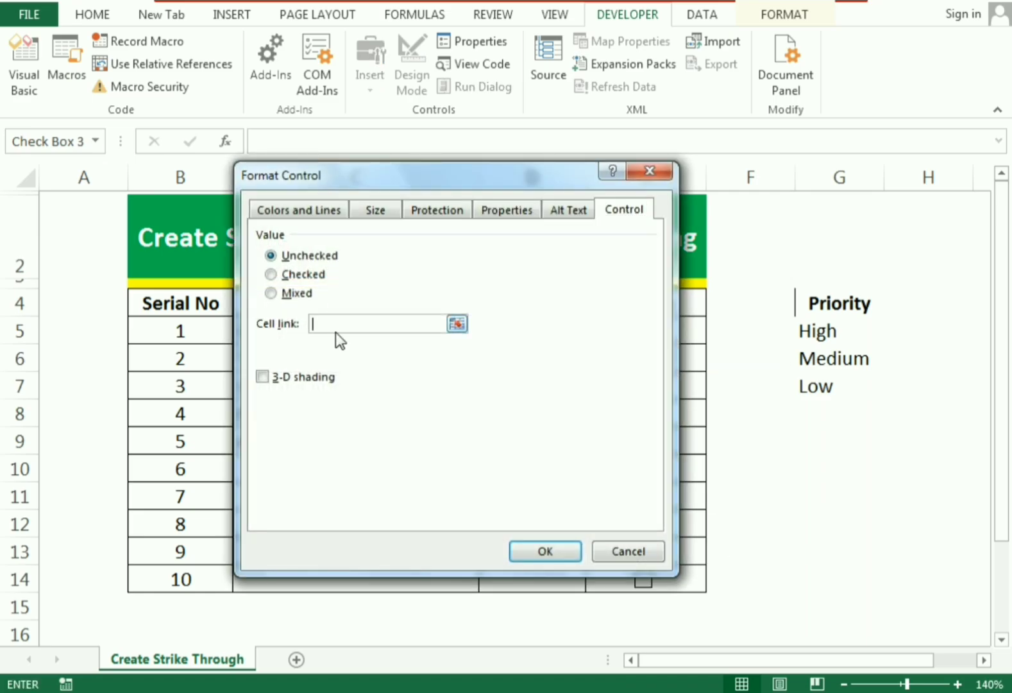
pyautogui.click(90, 357)
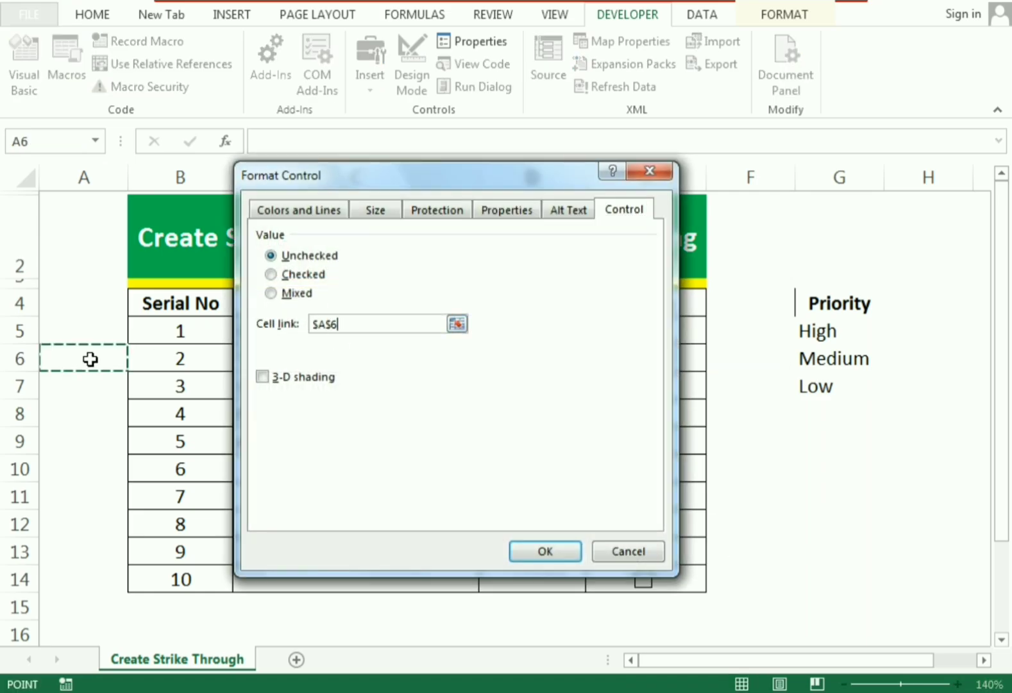
pyautogui.click(545, 551)
pyautogui.rightClick(643, 386)
pyautogui.click(717, 572)
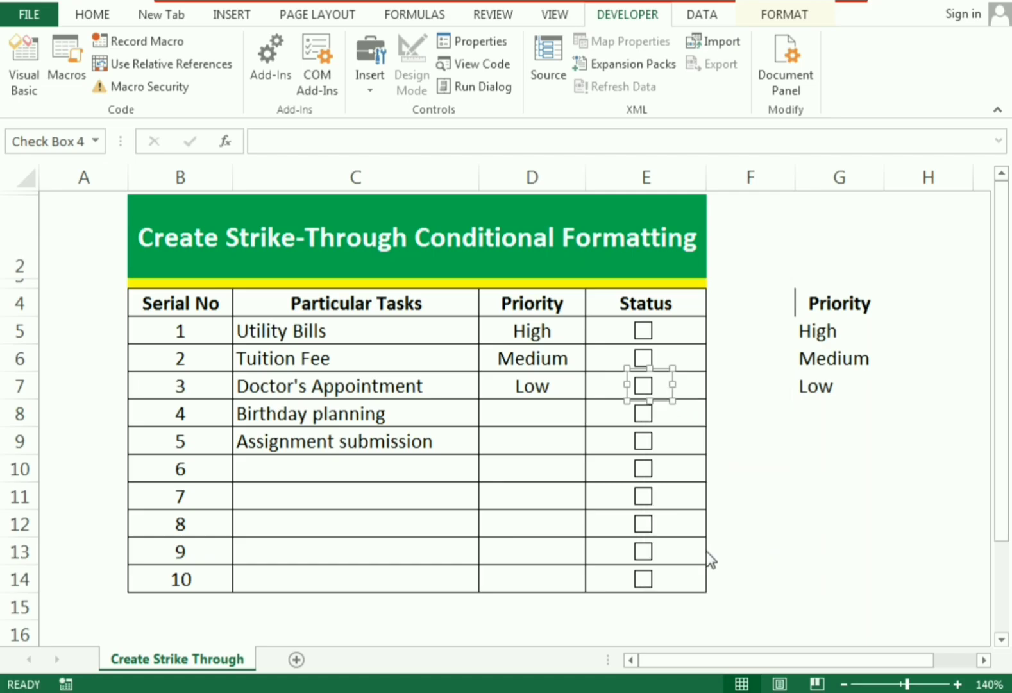
pyautogui.click(346, 322)
pyautogui.click(124, 393)
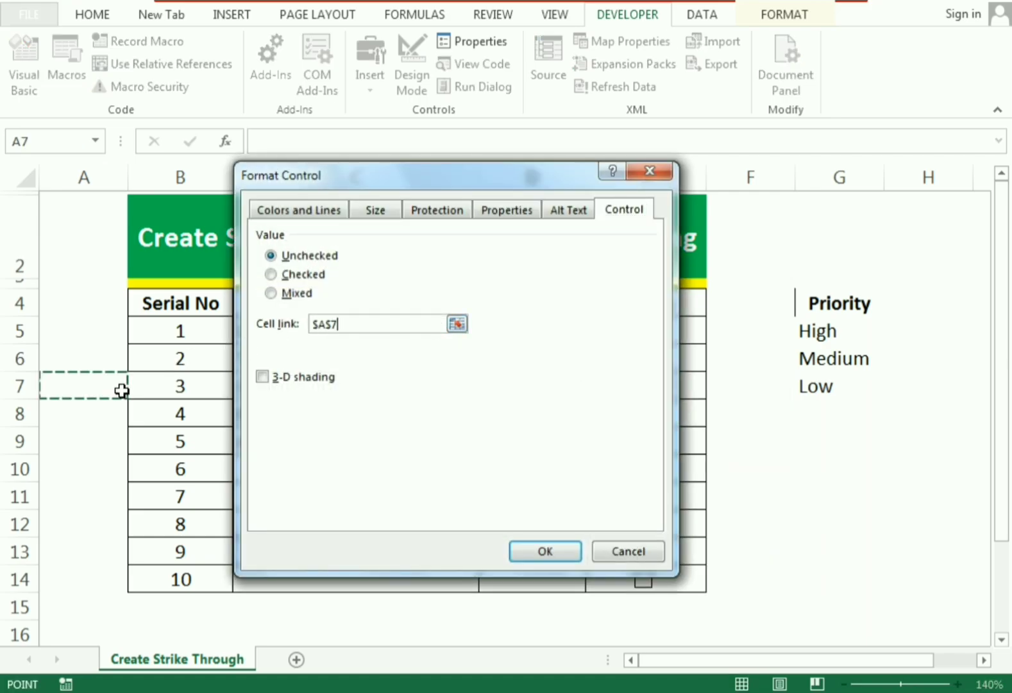
pyautogui.click(526, 552)
# Set the cell links of the row 8 and row 9 check boxes to A8 and A9.
pyautogui.rightClick(644, 424)
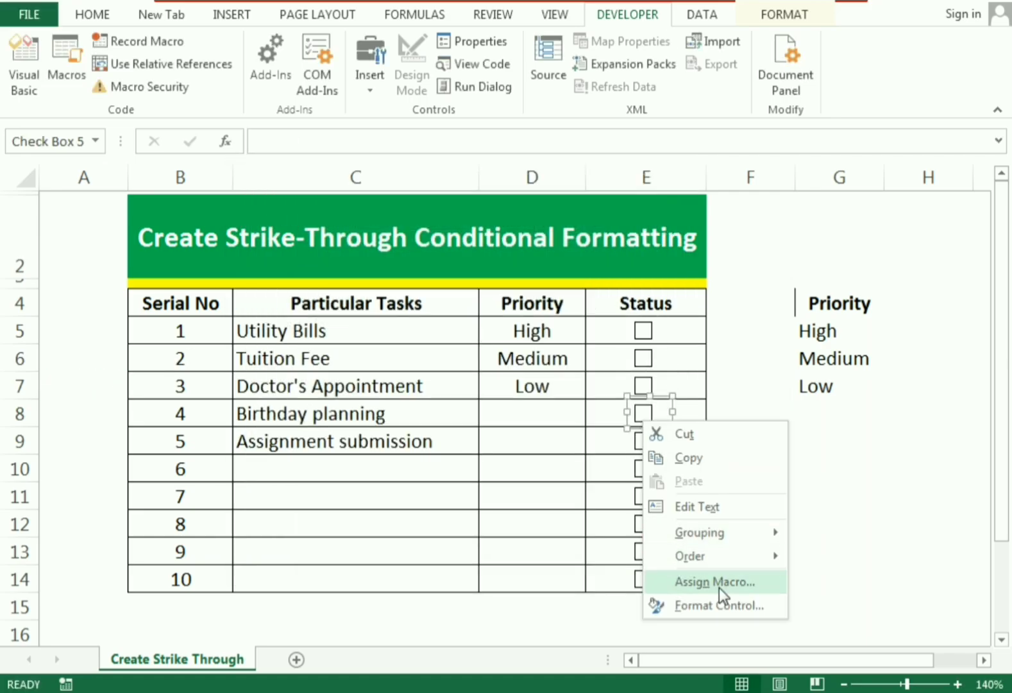
pyautogui.click(717, 600)
pyautogui.click(381, 324)
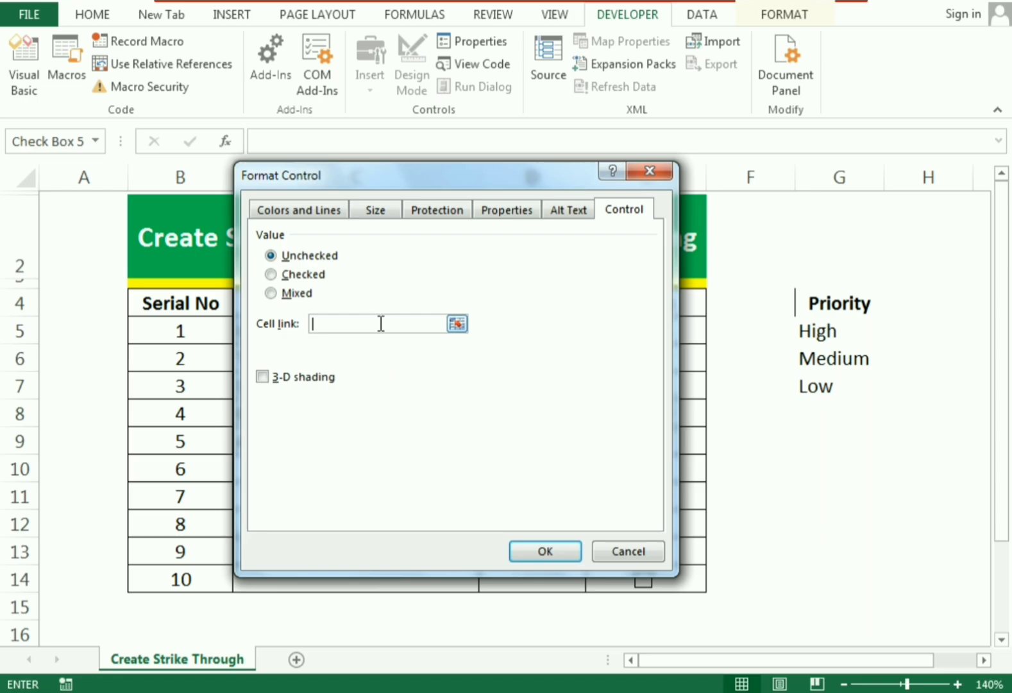
pyautogui.click(113, 415)
pyautogui.click(545, 551)
pyautogui.rightClick(637, 440)
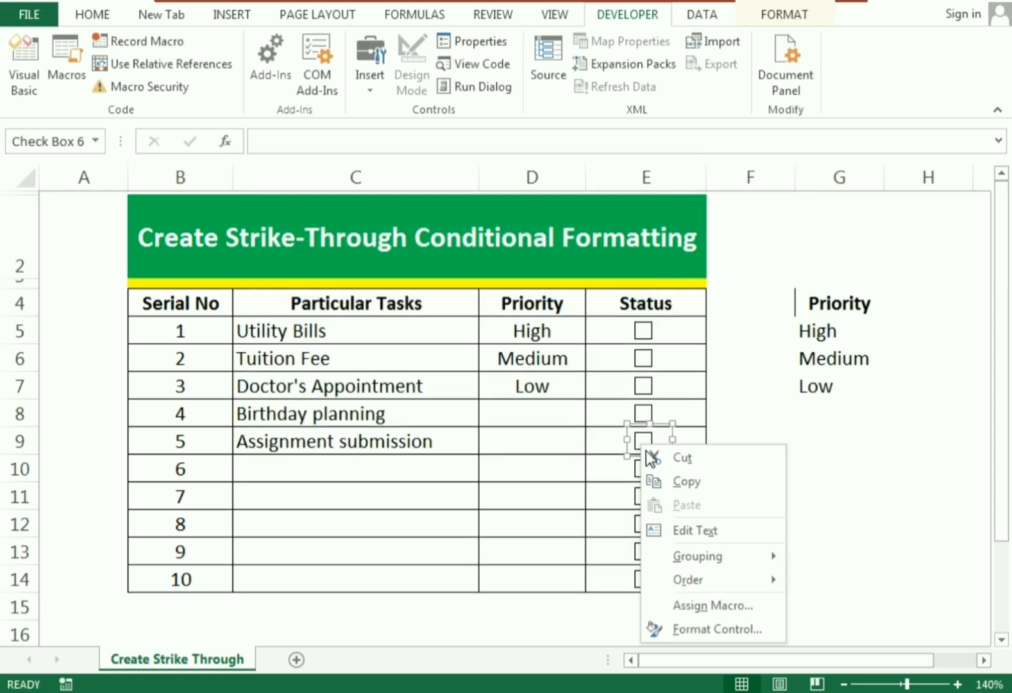
pyautogui.click(733, 630)
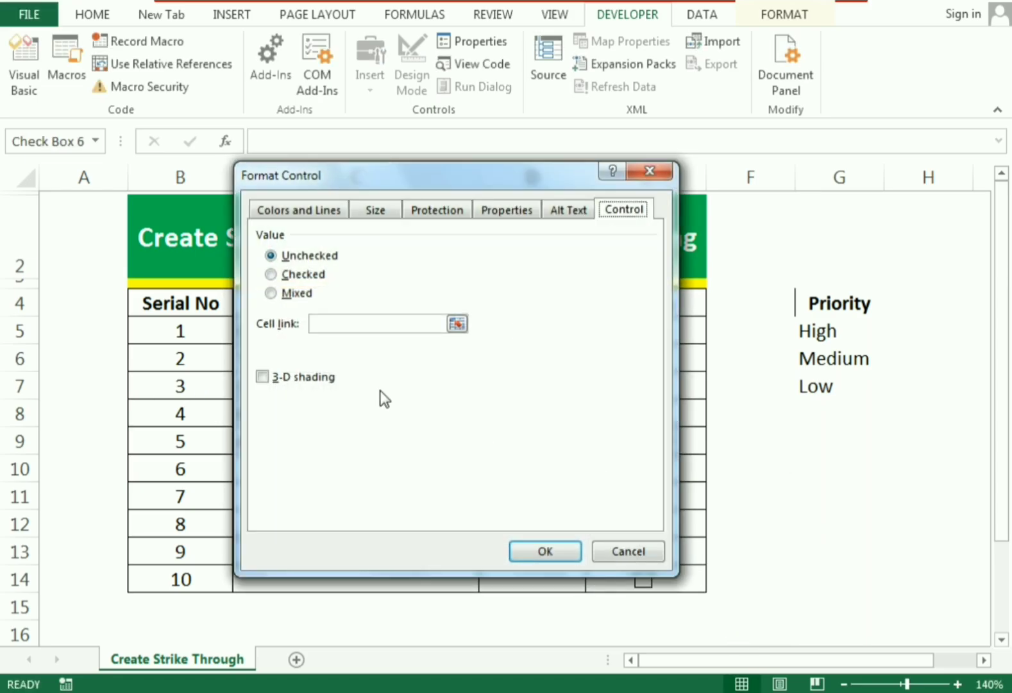
pyautogui.click(113, 441)
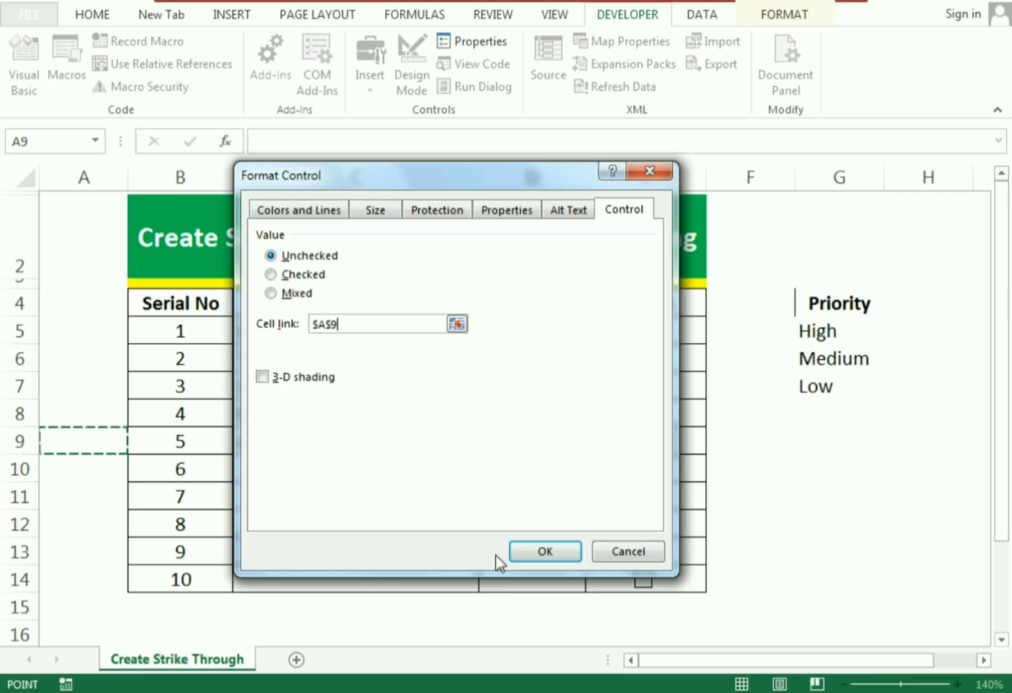
pyautogui.click(545, 551)
# Set the cell links of the row 10, 11 and 12 check boxes to A10, A11 and A12.
pyautogui.rightClick(645, 470)
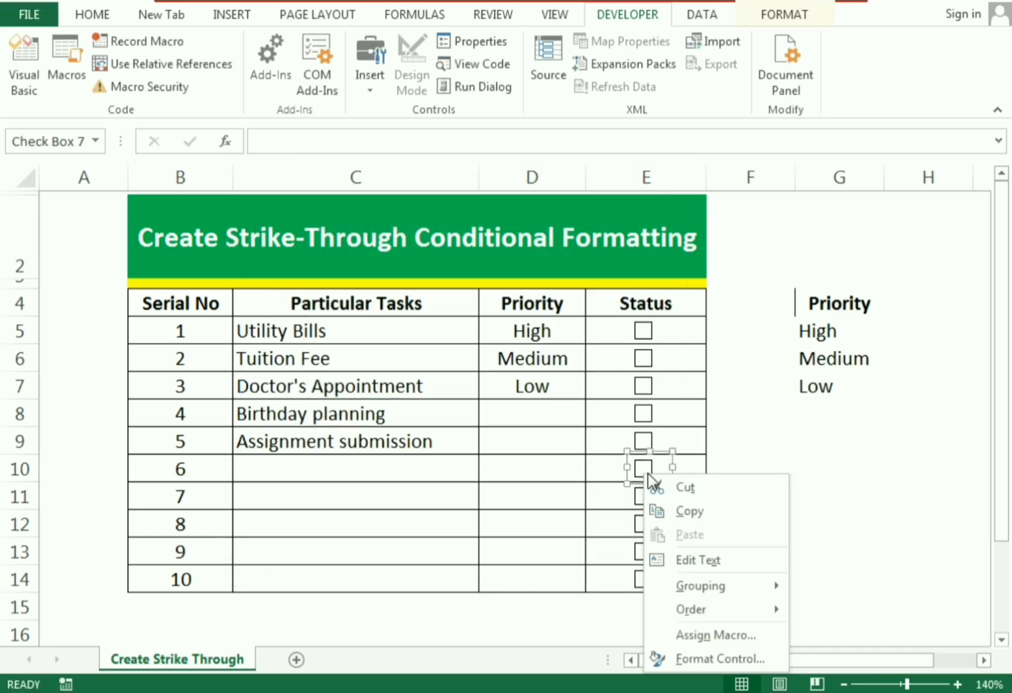
pyautogui.click(730, 664)
pyautogui.click(370, 324)
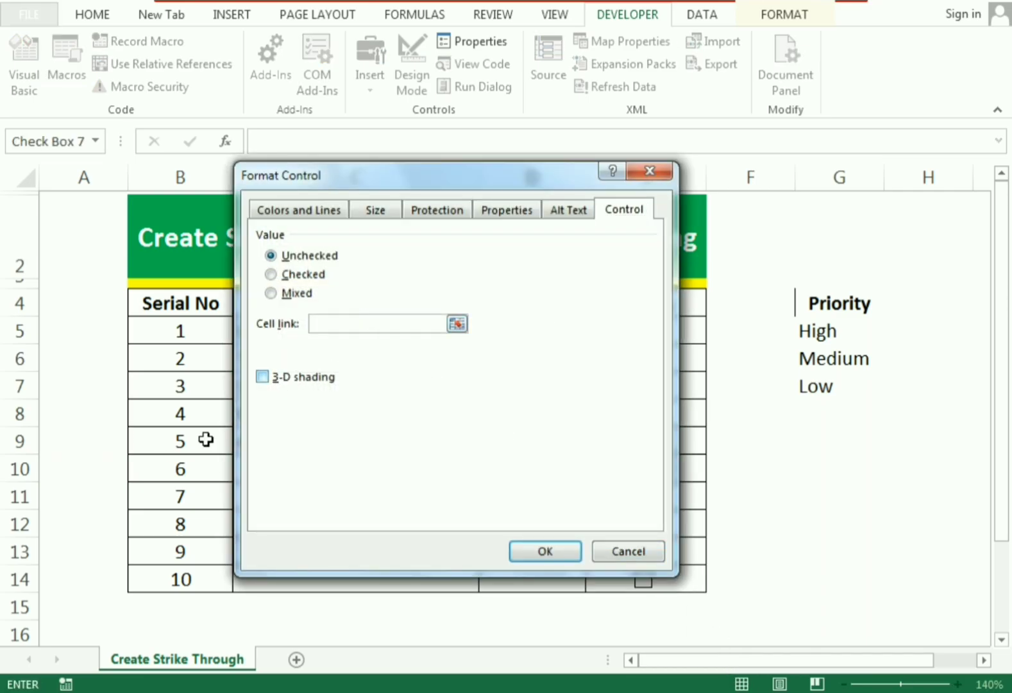
pyautogui.click(120, 476)
pyautogui.click(545, 551)
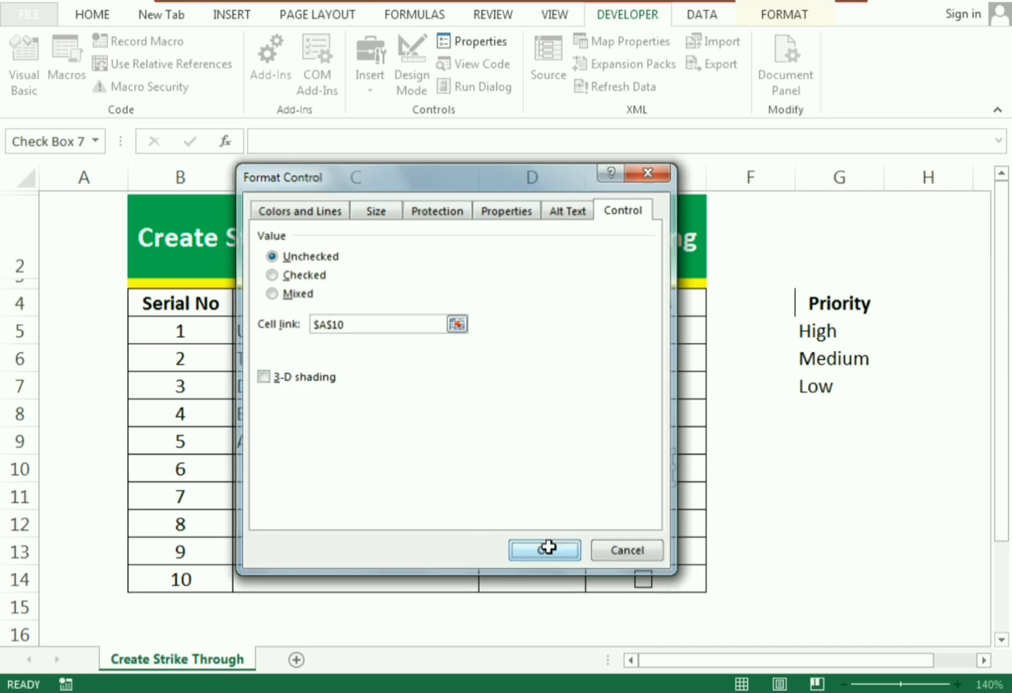
pyautogui.rightClick(642, 497)
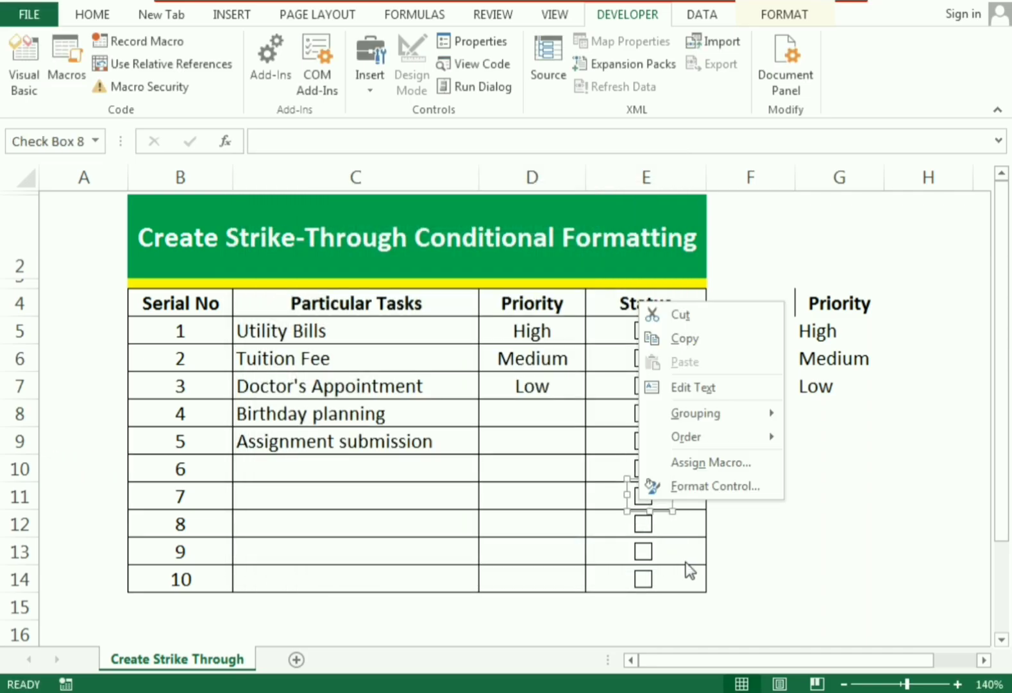
pyautogui.click(690, 485)
pyautogui.click(404, 329)
pyautogui.click(113, 494)
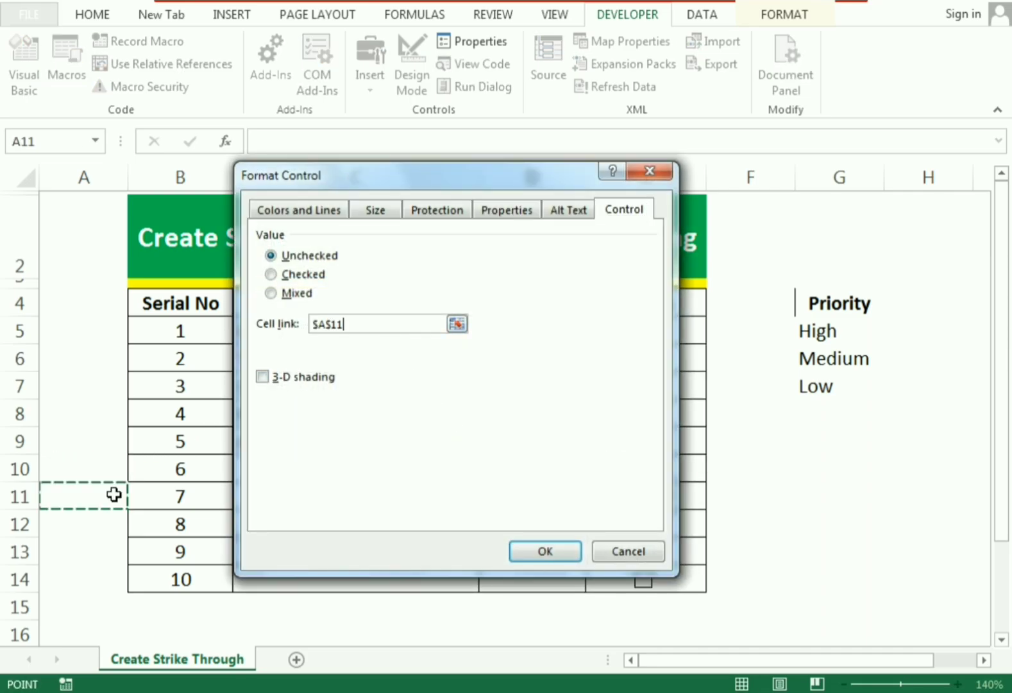
pyautogui.click(537, 552)
pyautogui.rightClick(647, 527)
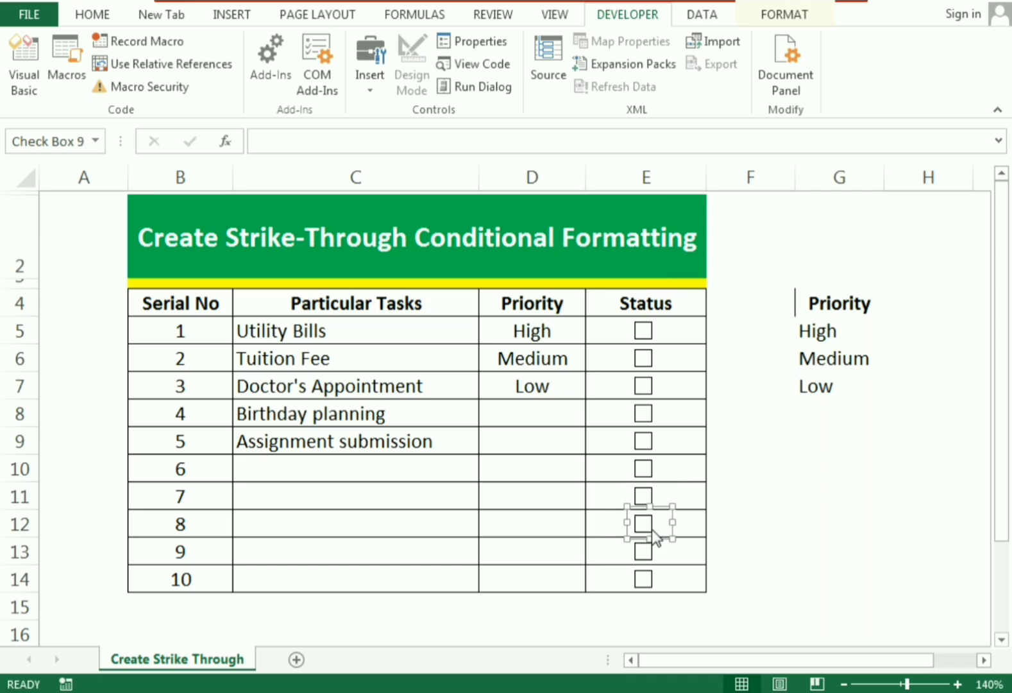
pyautogui.click(689, 511)
pyautogui.click(376, 322)
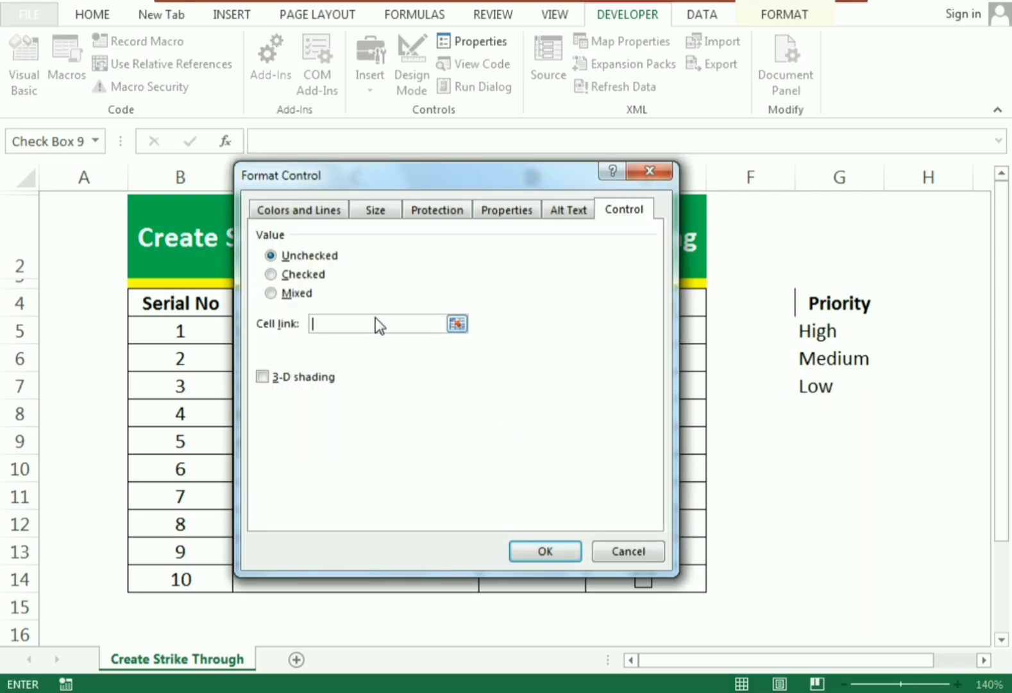
pyautogui.click(104, 539)
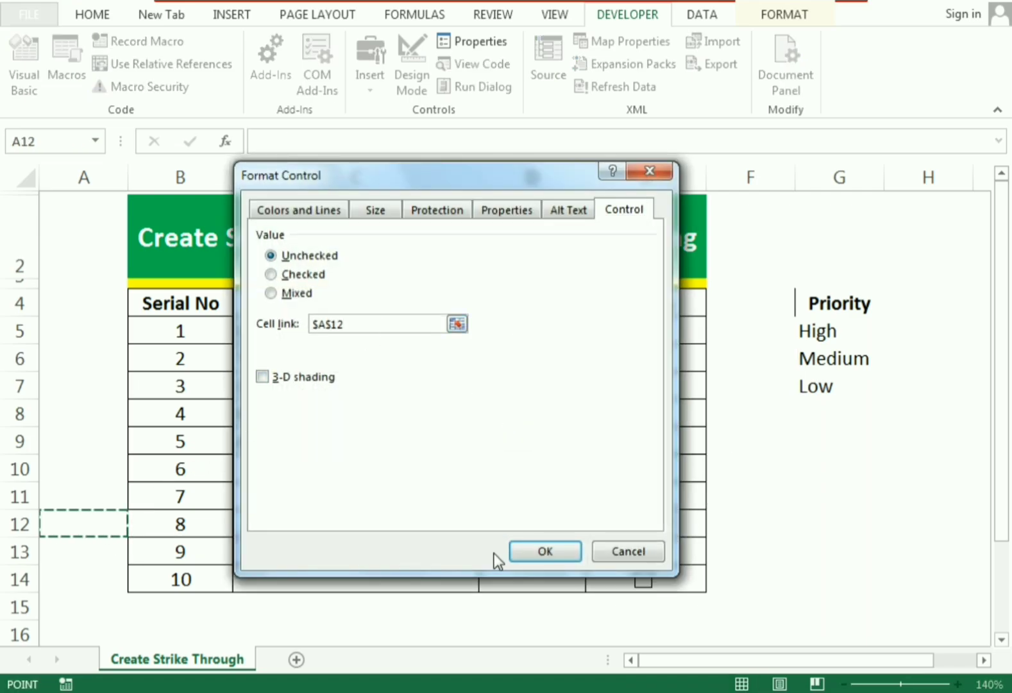
pyautogui.click(544, 550)
# Set the cell links of the row 13 and 14 check boxes to A13 and A14.
pyautogui.rightClick(648, 552)
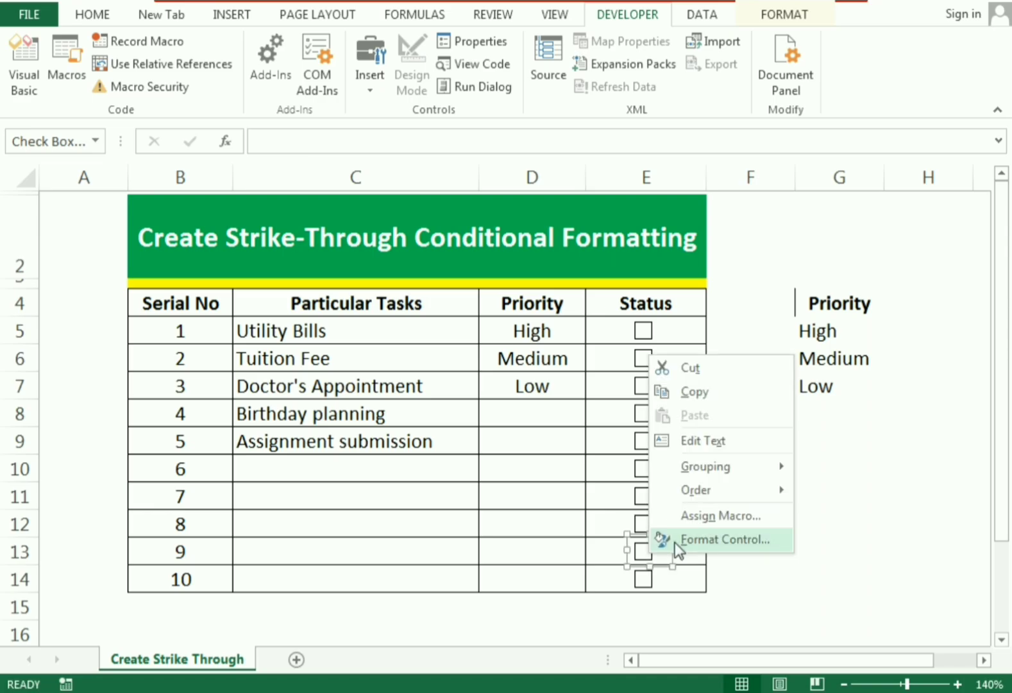
pyautogui.click(676, 541)
pyautogui.click(374, 323)
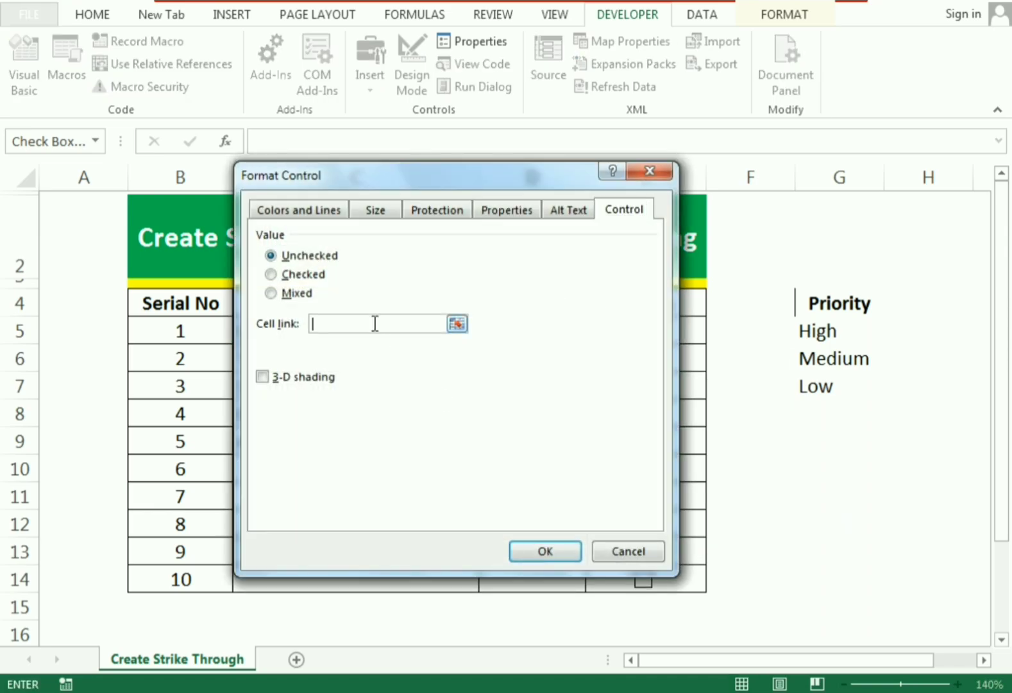
pyautogui.click(96, 554)
pyautogui.click(518, 552)
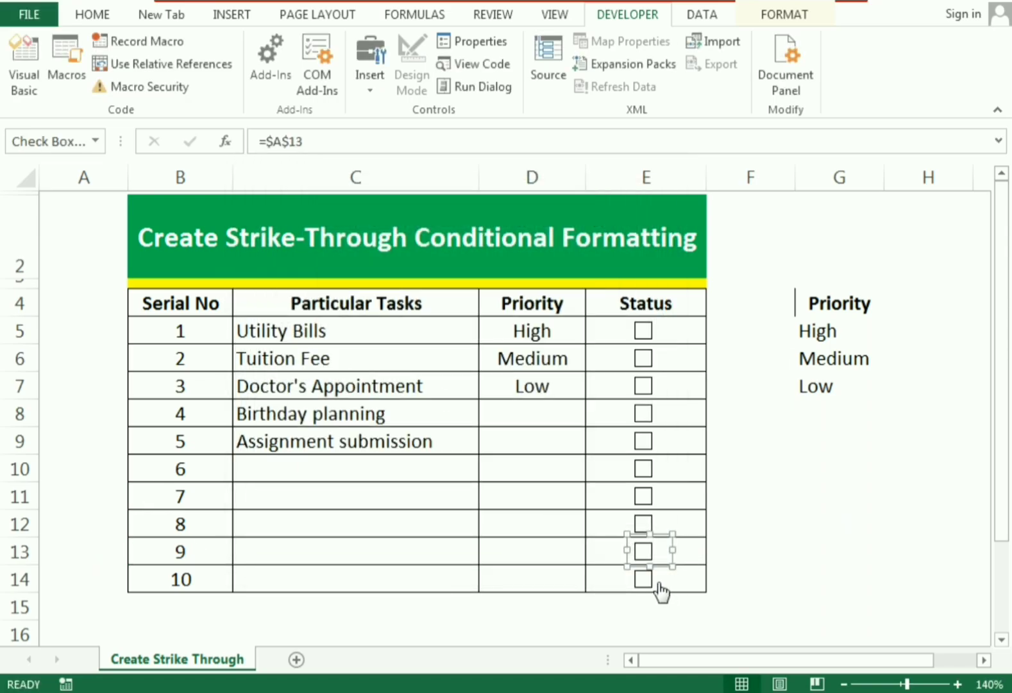
pyautogui.rightClick(641, 584)
pyautogui.click(668, 567)
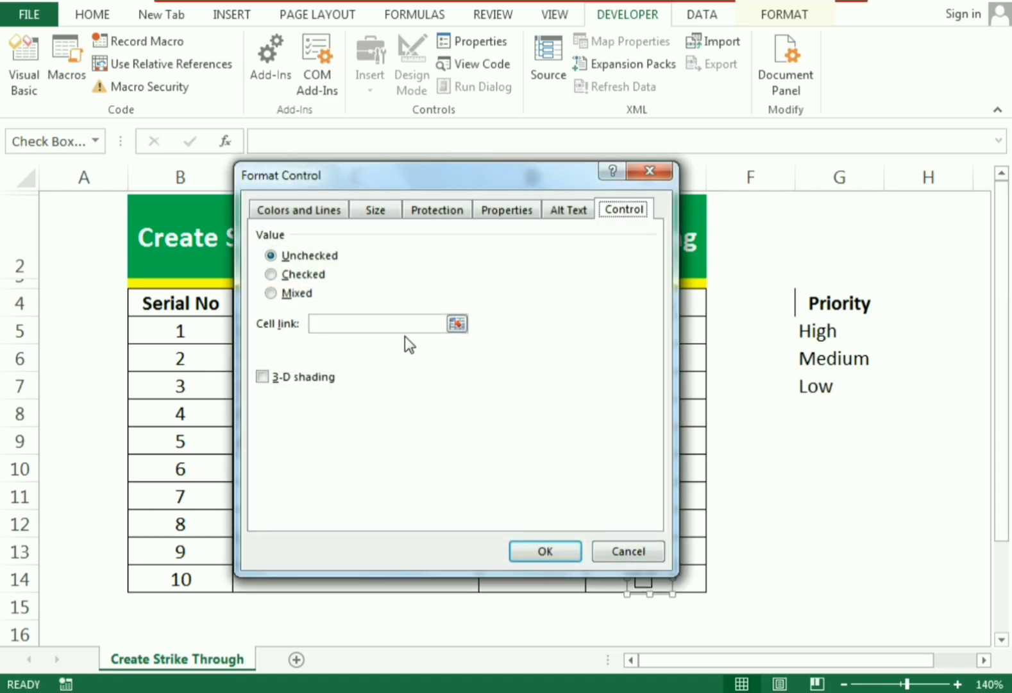
pyautogui.click(405, 325)
pyautogui.click(99, 587)
pyautogui.click(544, 551)
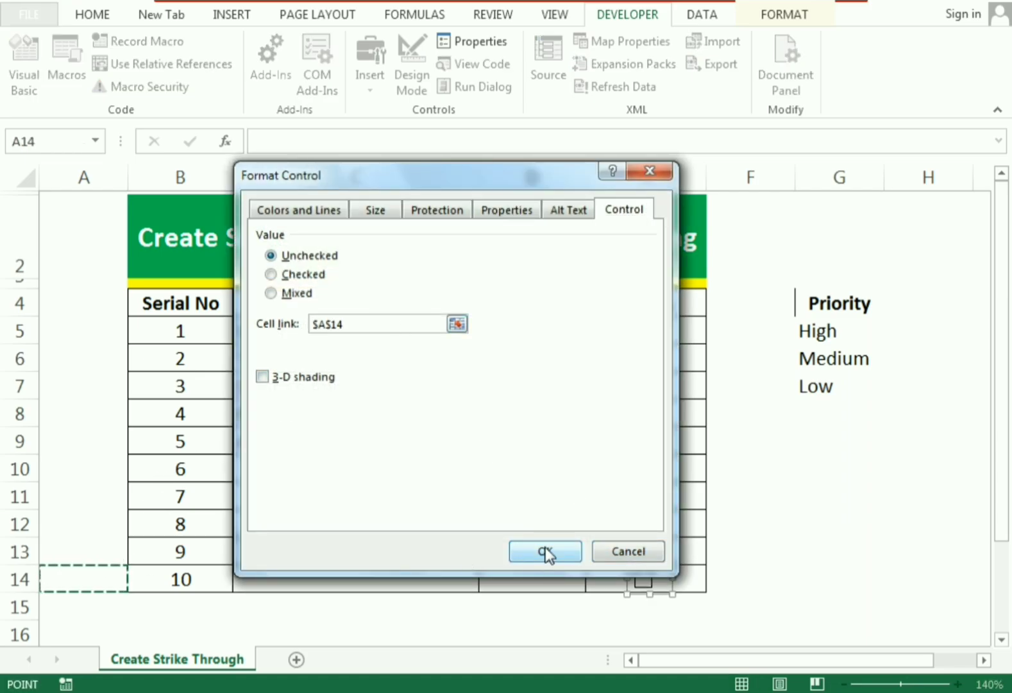
pyautogui.click(798, 491)
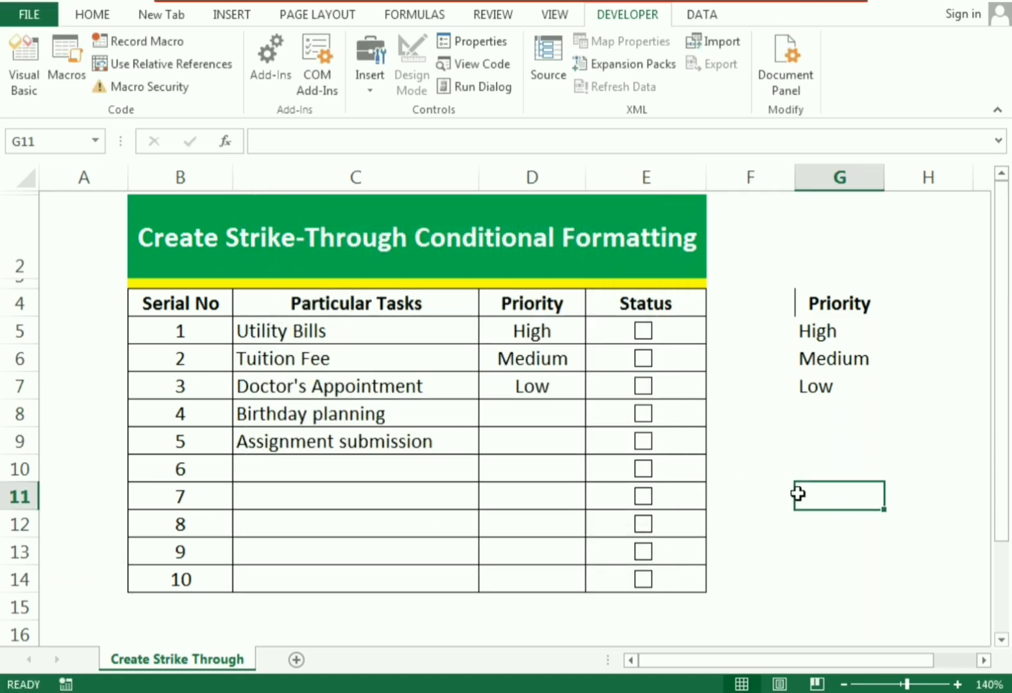
# Tick every Status checkbox in E5:E14 to confirm column A switches to TRUE.
pyautogui.click(643, 331)
pyautogui.click(648, 335)
pyautogui.click(644, 358)
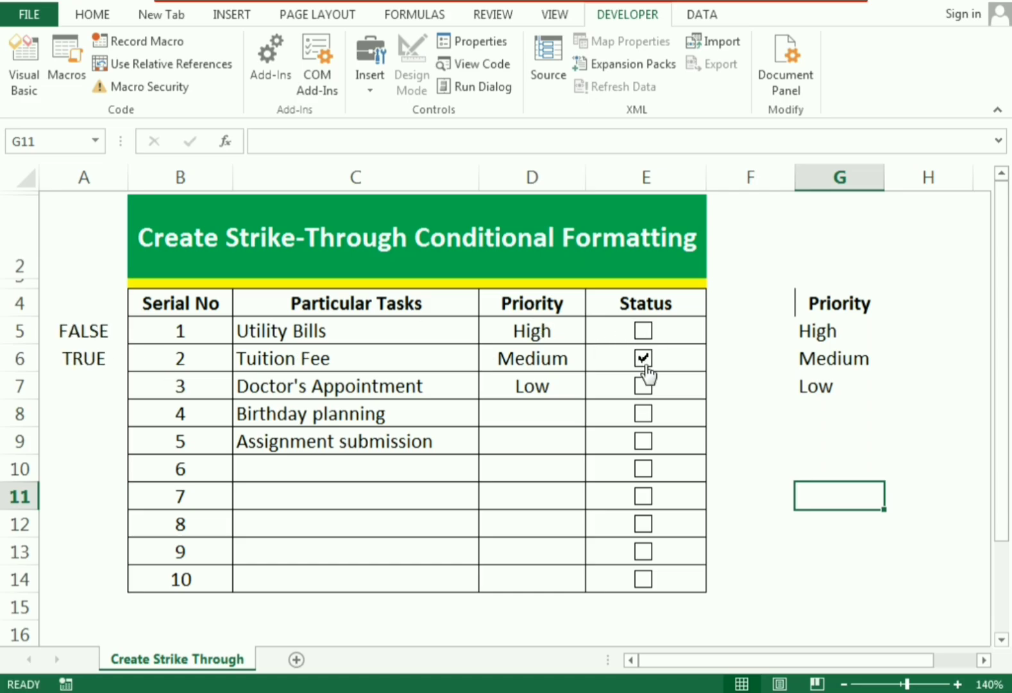
pyautogui.click(644, 359)
pyautogui.click(644, 386)
pyautogui.click(644, 414)
pyautogui.click(644, 441)
pyautogui.click(644, 468)
pyautogui.click(644, 496)
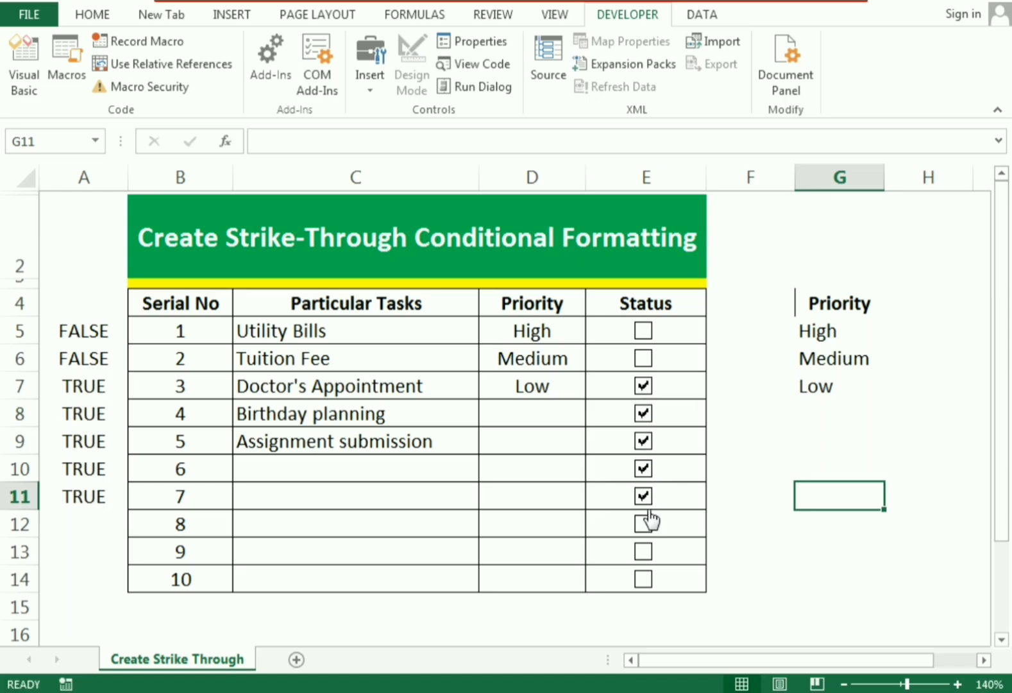
pyautogui.click(646, 522)
pyautogui.click(644, 551)
pyautogui.click(644, 578)
pyautogui.click(644, 331)
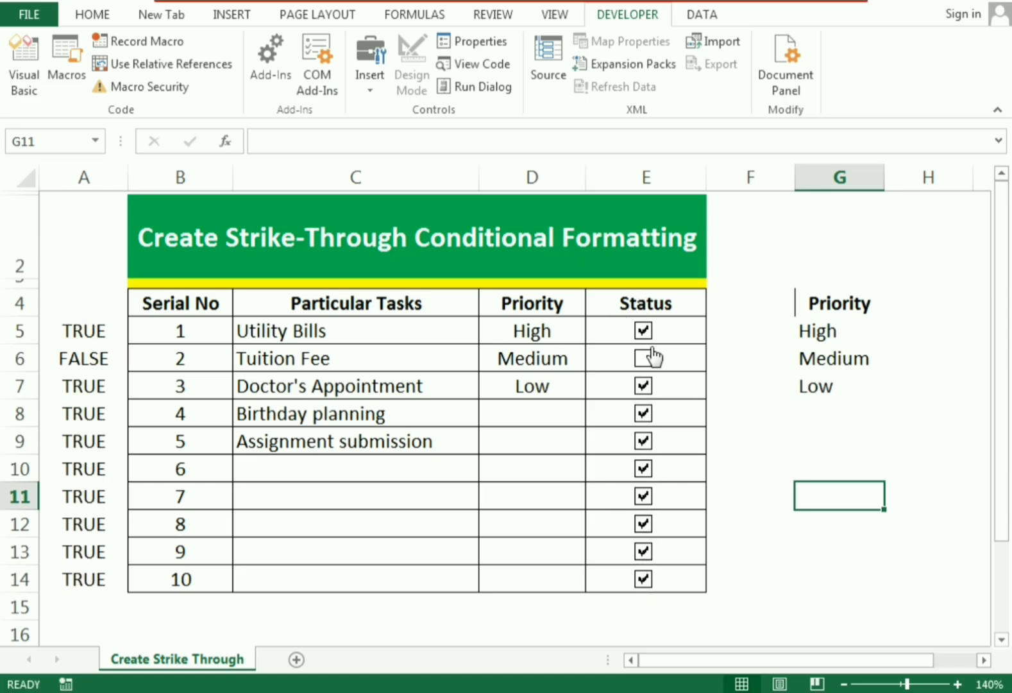
pyautogui.click(647, 357)
# Untick all ten Status checkboxes so A5:A14 read FALSE again.
pyautogui.click(644, 331)
pyautogui.click(645, 358)
pyautogui.click(645, 386)
pyautogui.click(645, 414)
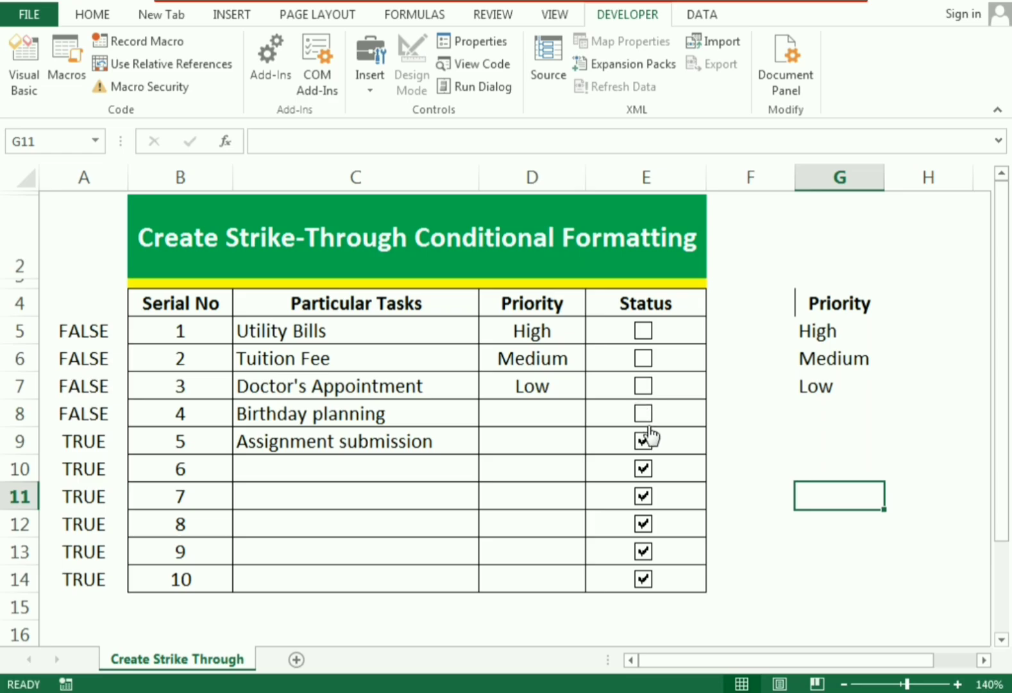
pyautogui.click(644, 440)
pyautogui.click(644, 468)
pyautogui.click(644, 496)
pyautogui.click(644, 524)
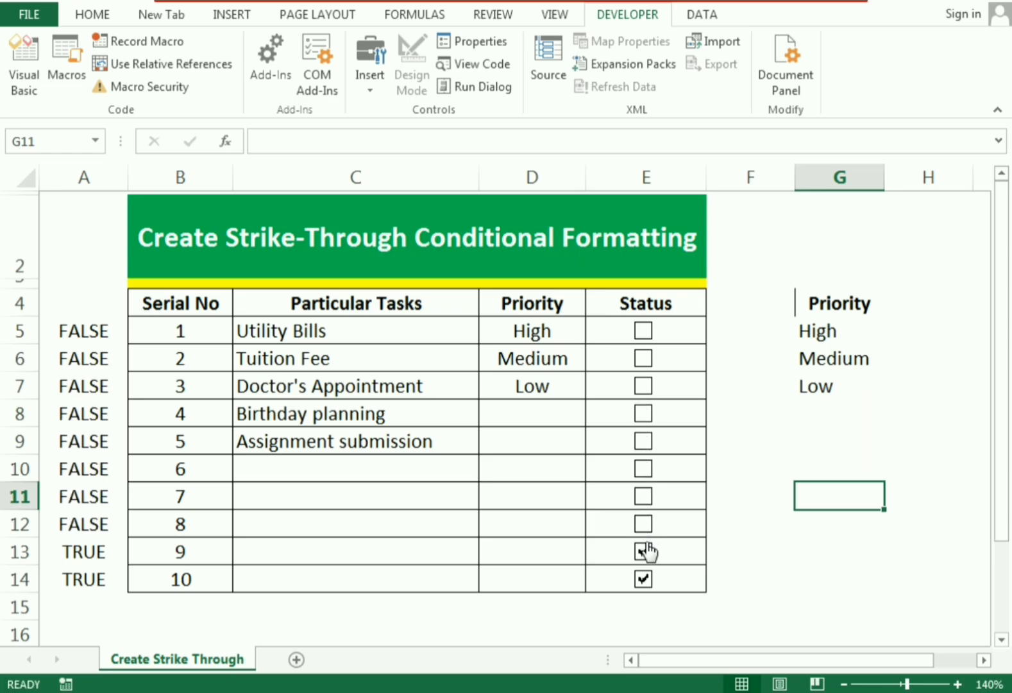
pyautogui.click(644, 551)
pyautogui.click(644, 579)
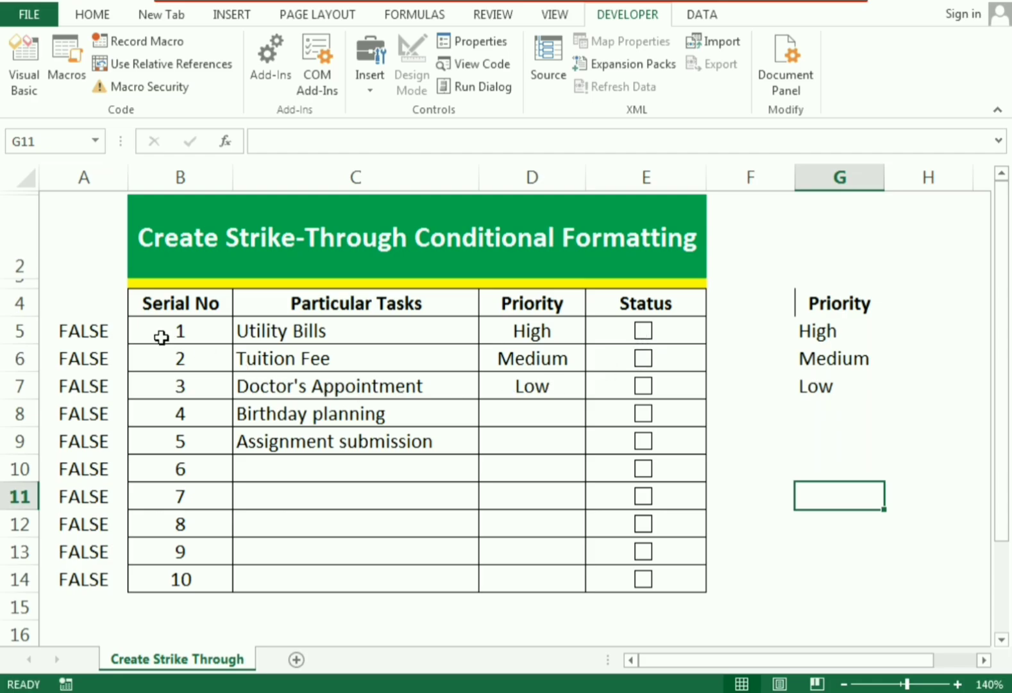
# Select the task table B5:E14 and open Conditional Formatting on the Home tab.
pyautogui.moveTo(160, 331); pyautogui.dragTo(622, 575)
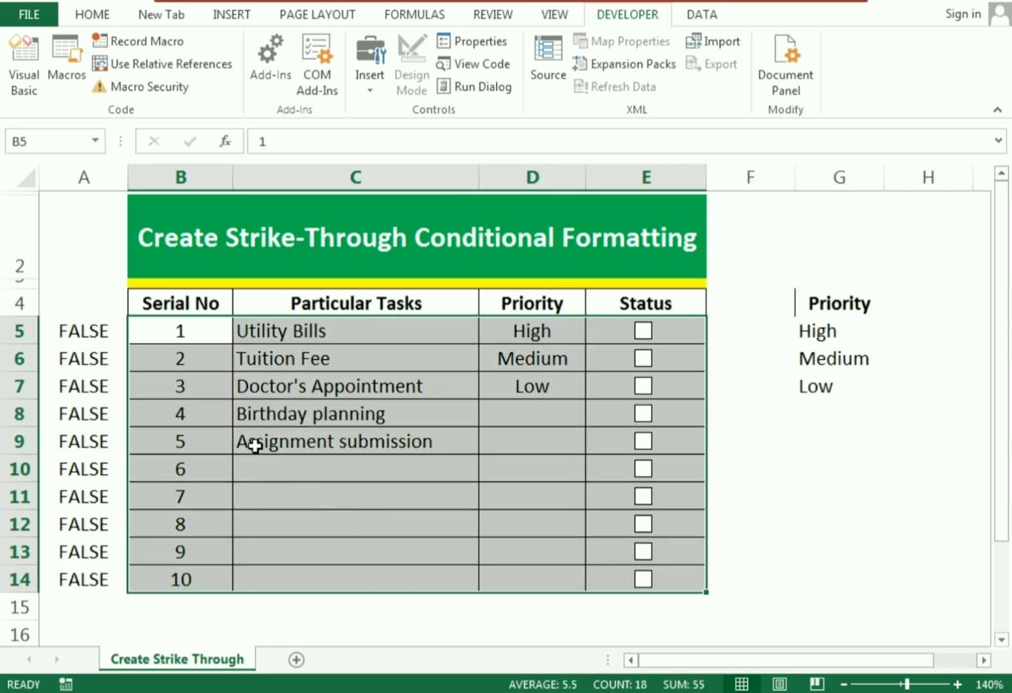
pyautogui.click(90, 14)
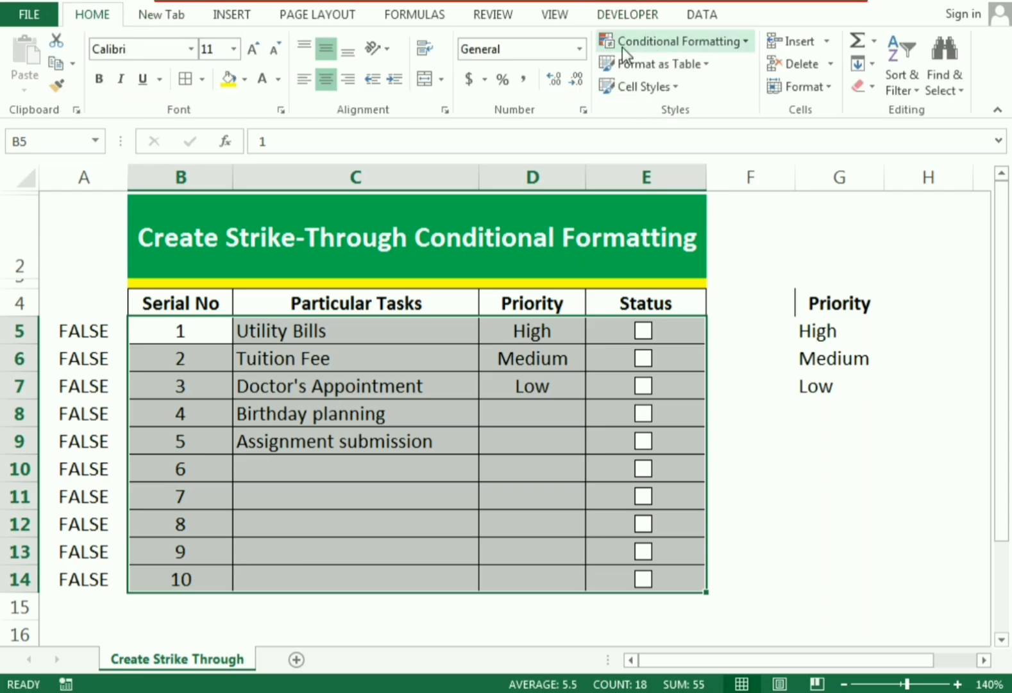
pyautogui.click(679, 41)
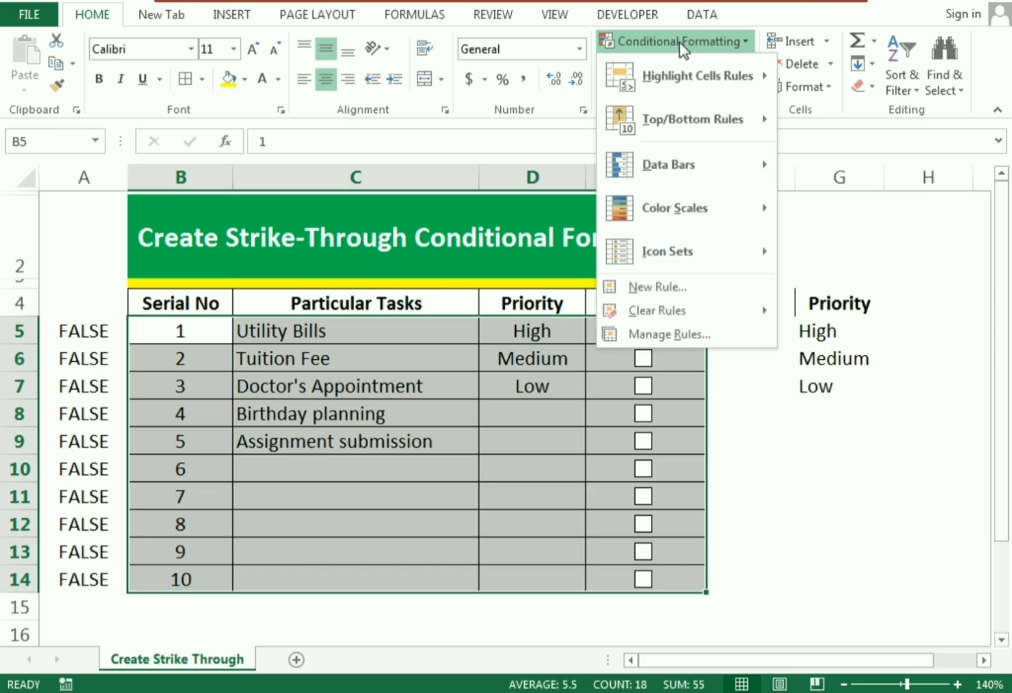
# Create a formula-based rule with the condition =$A5=TRUE, keeping the row reference relative.
pyautogui.click(648, 288)
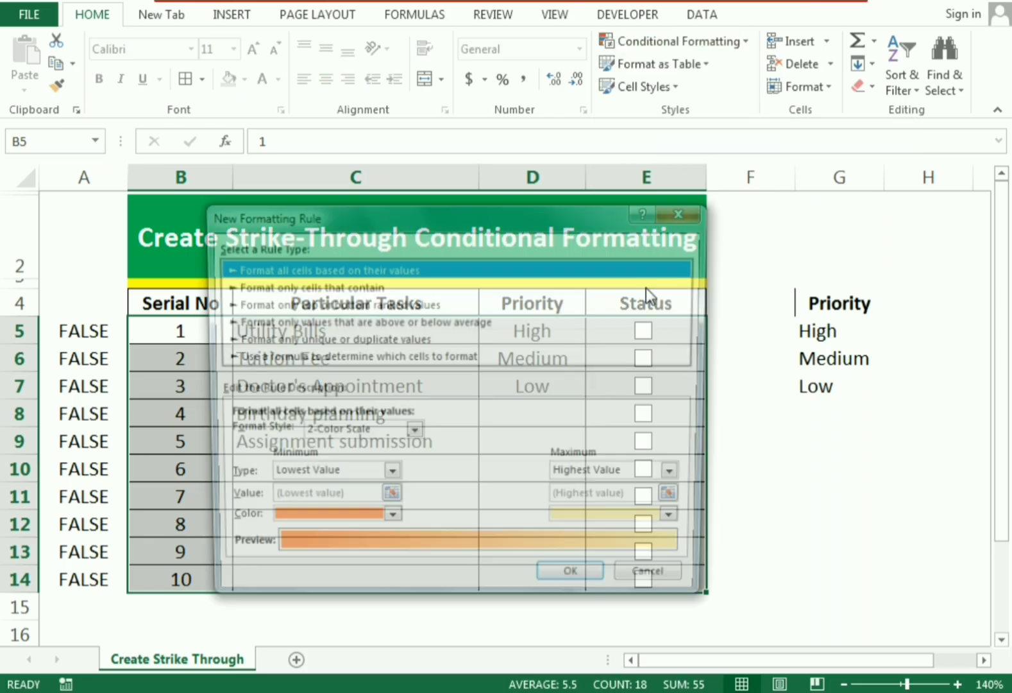
pyautogui.moveTo(472, 210); pyautogui.dragTo(601, 225)
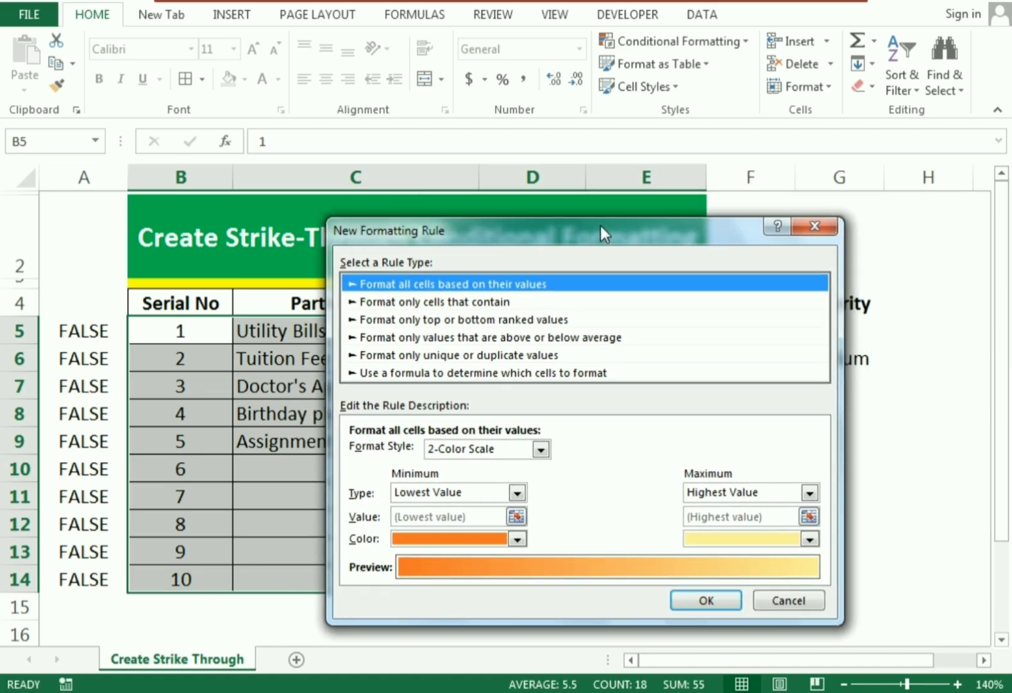
pyautogui.click(396, 375)
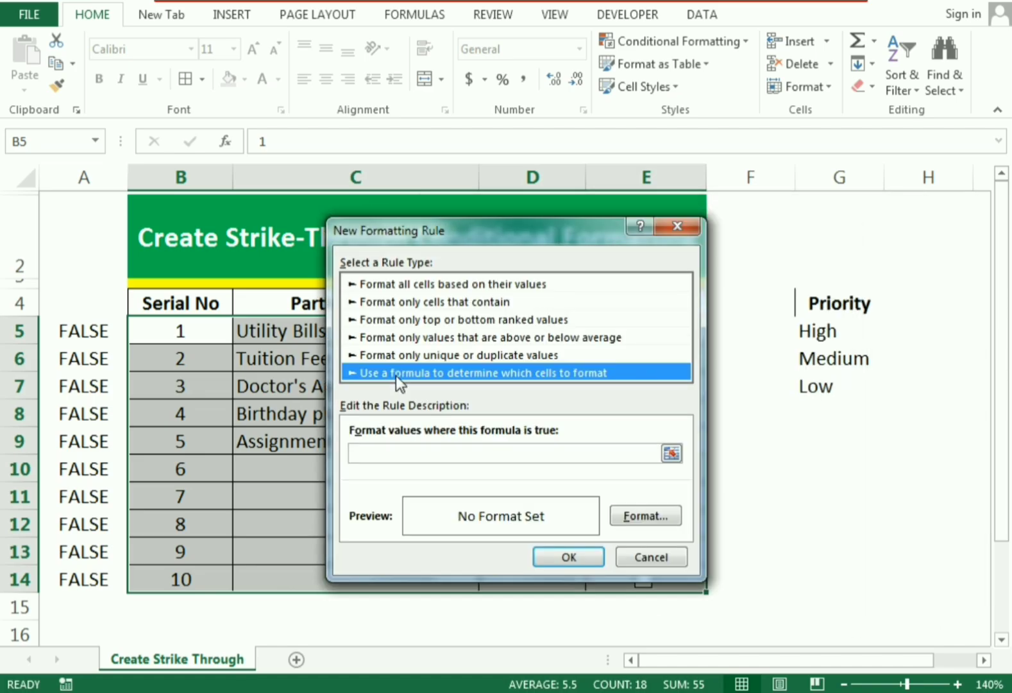
pyautogui.click(413, 454)
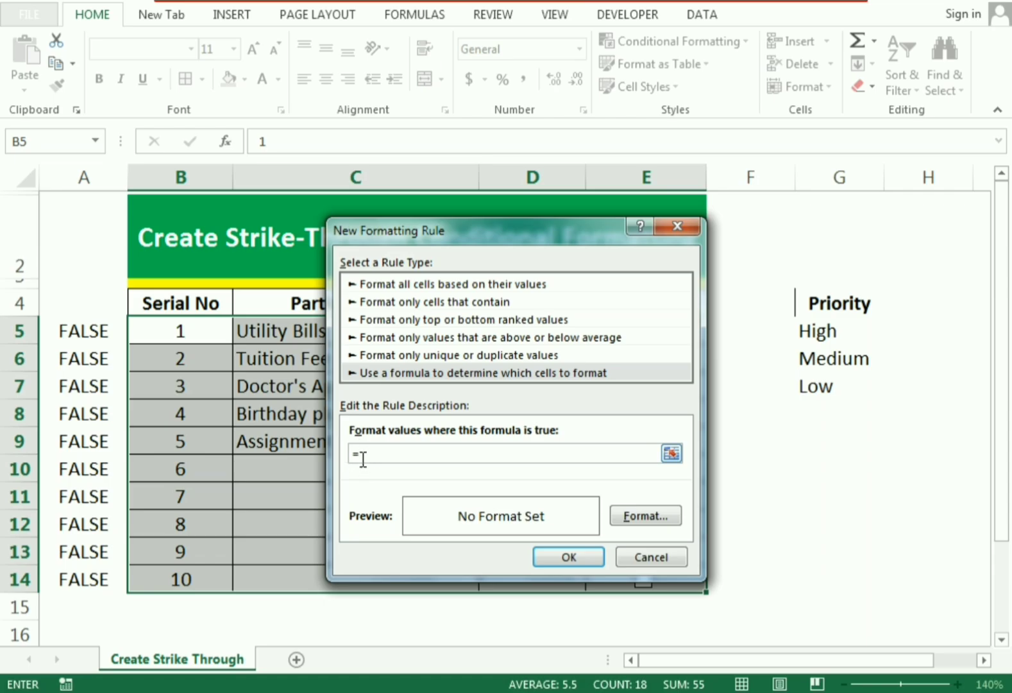
pyautogui.write('=')
pyautogui.click(78, 331)
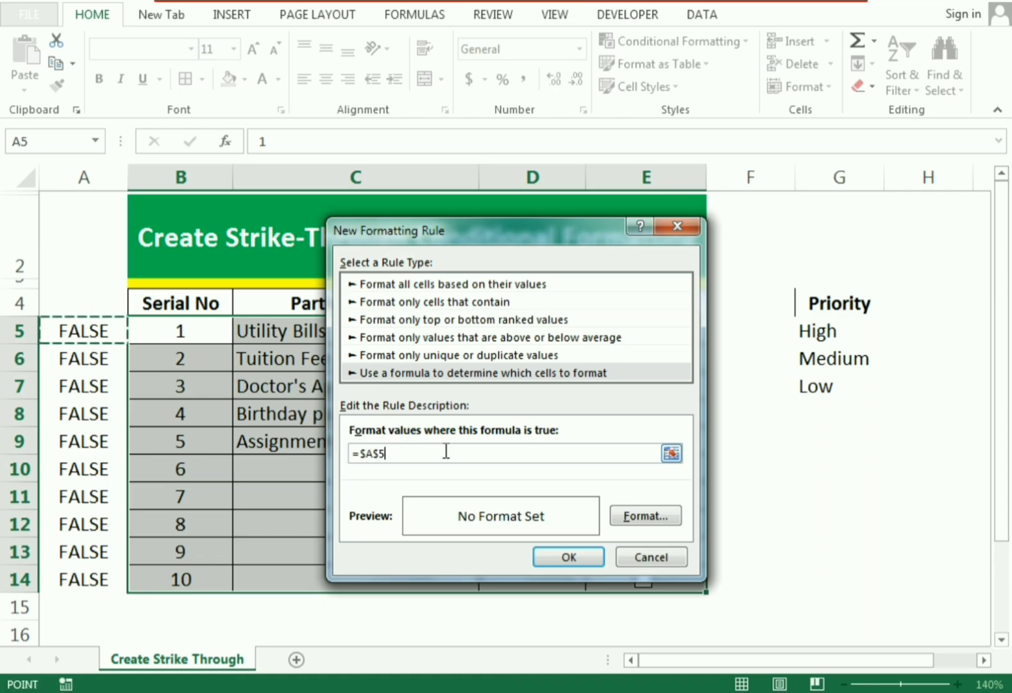
pyautogui.write('=TRUE')
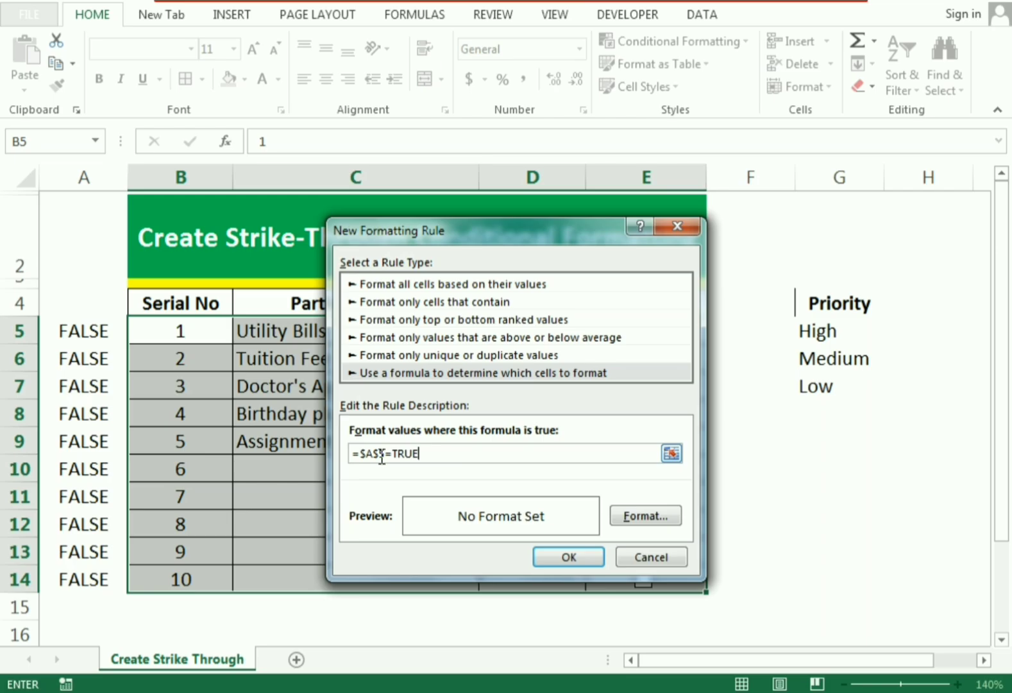
pyautogui.press('BackSpace')
# Format matching rows with strikethrough, italic text and a light blue fill, then apply the rule.
pyautogui.click(625, 512)
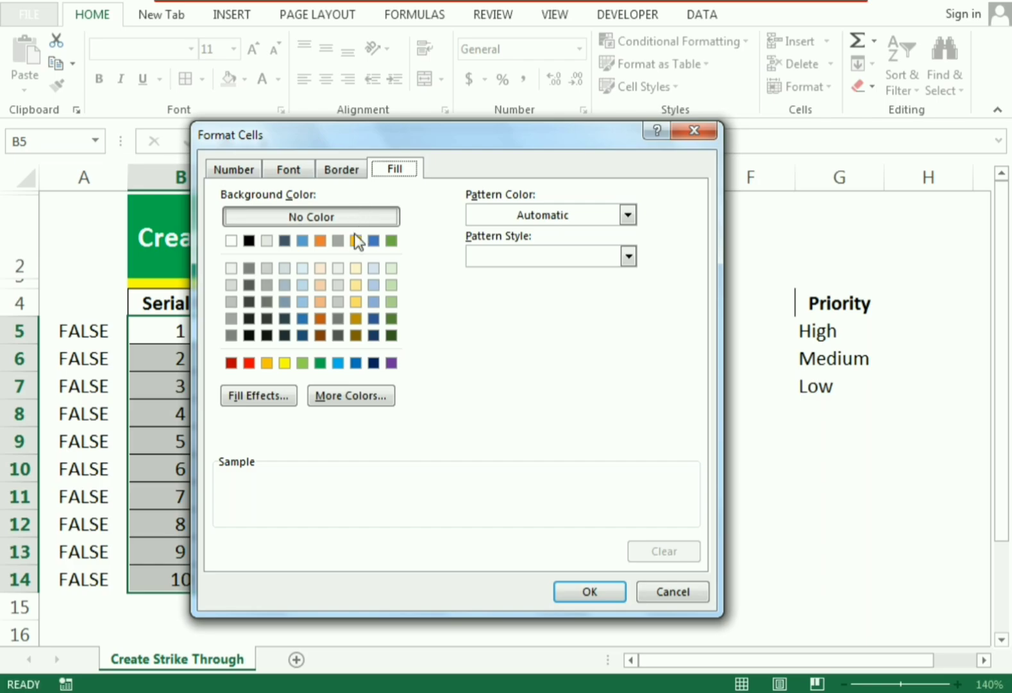
pyautogui.click(299, 174)
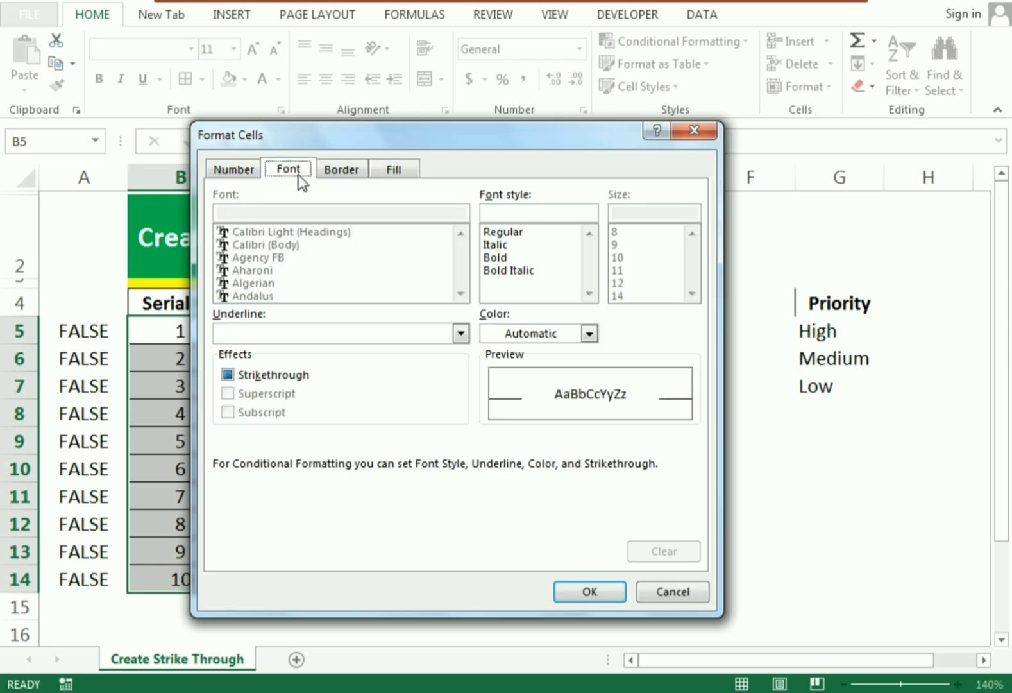
pyautogui.click(229, 376)
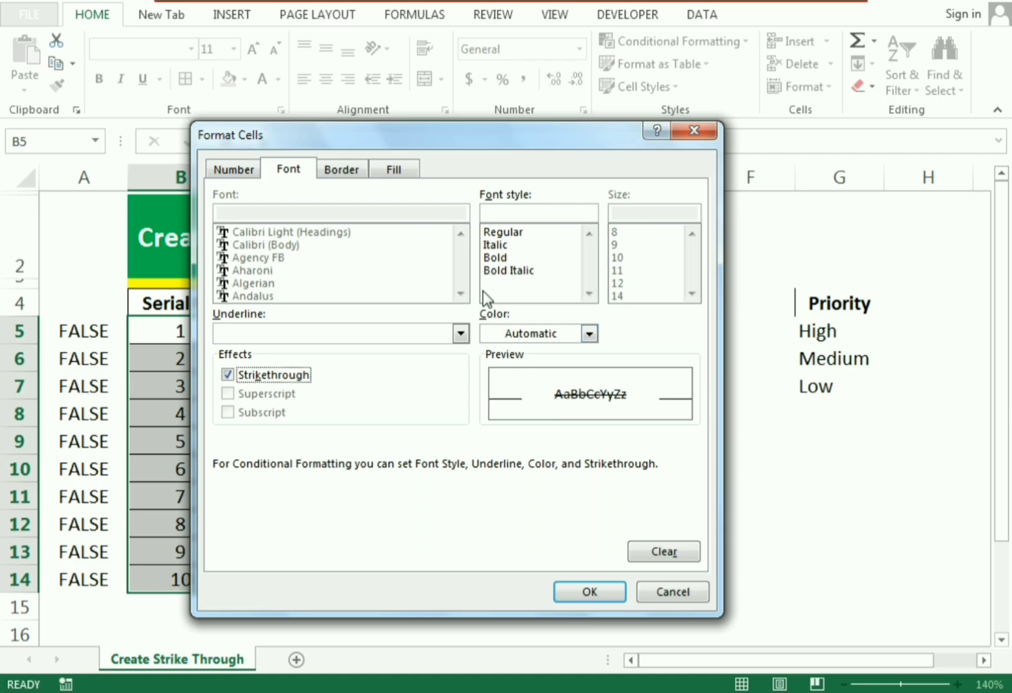
pyautogui.click(496, 248)
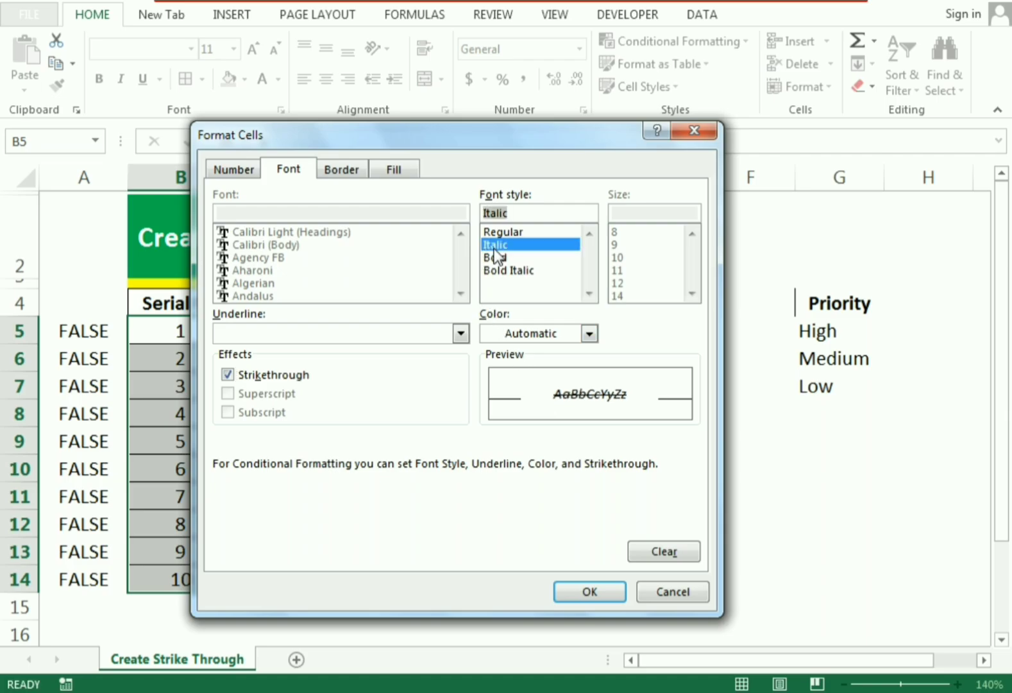
pyautogui.click(345, 172)
pyautogui.click(381, 171)
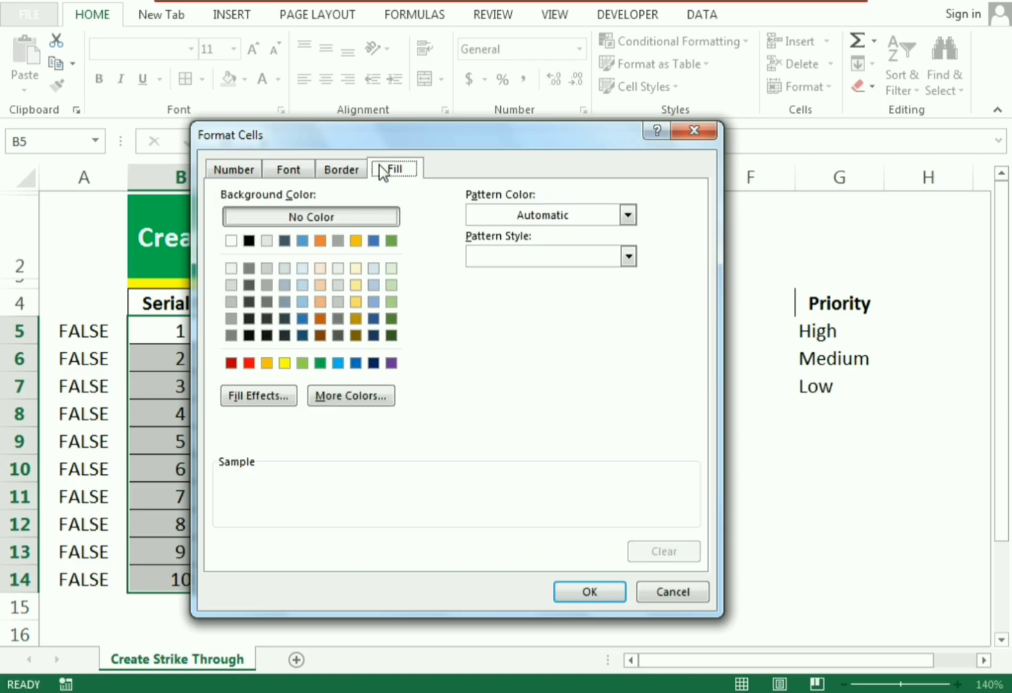
pyautogui.click(306, 269)
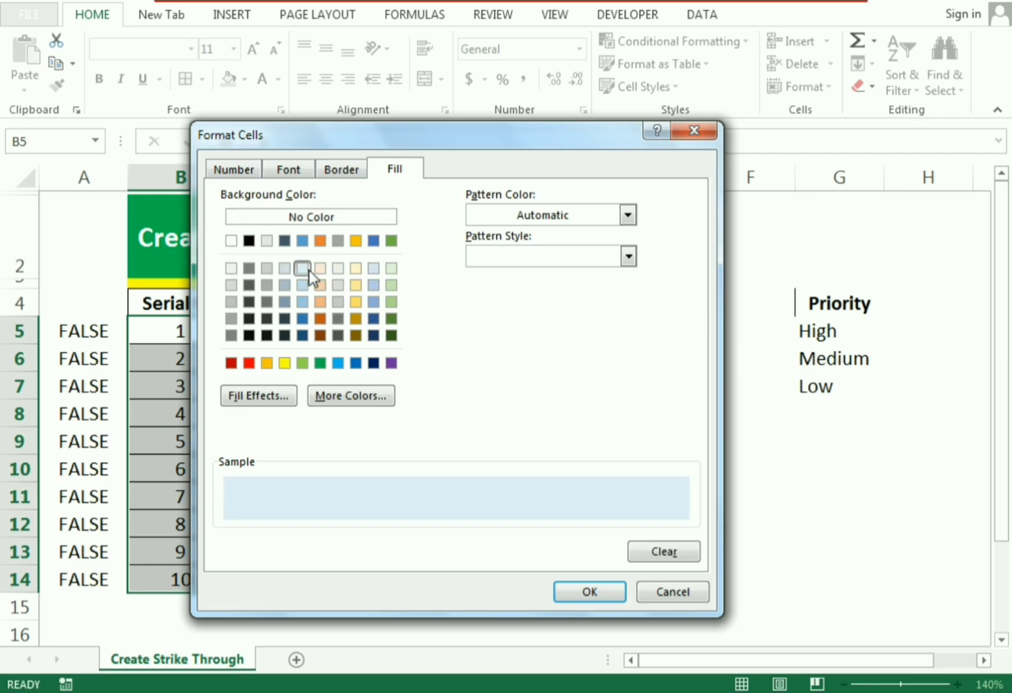
pyautogui.click(587, 594)
pyautogui.click(569, 556)
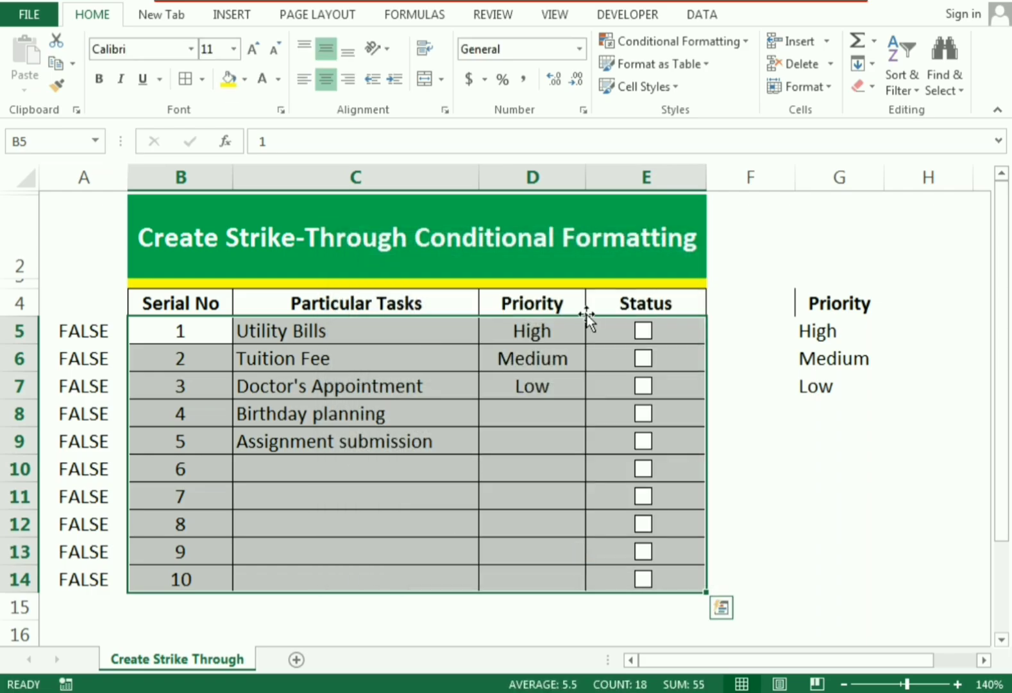
# Tick and untick the Utility Bills and Tuition Fee checkboxes to test the strikethrough rule.
pyautogui.click(643, 331)
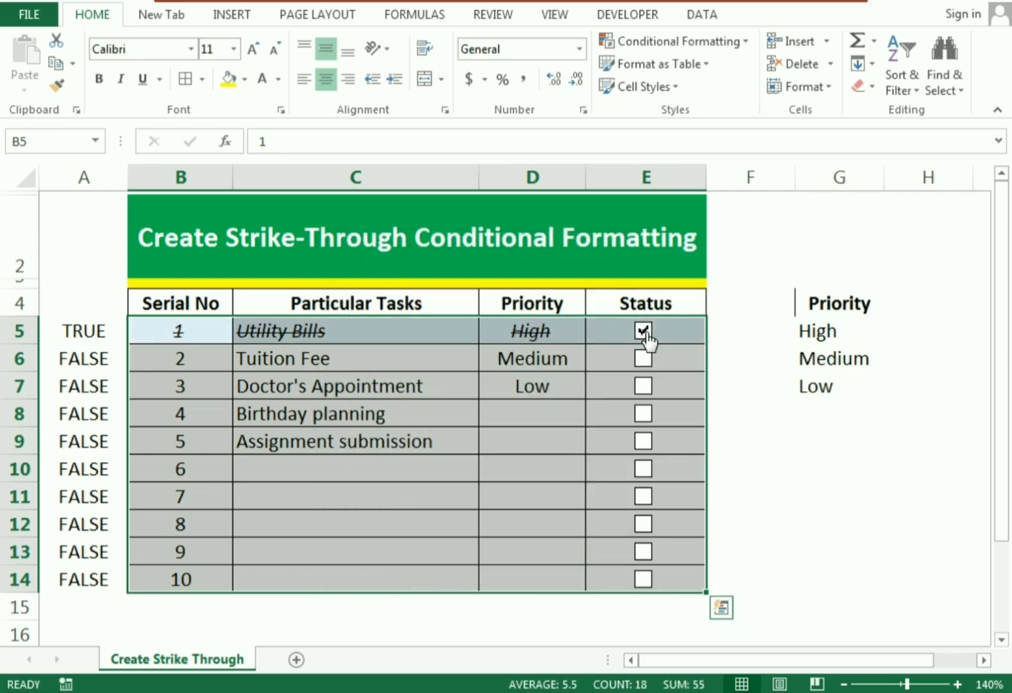
pyautogui.click(644, 333)
pyautogui.click(644, 359)
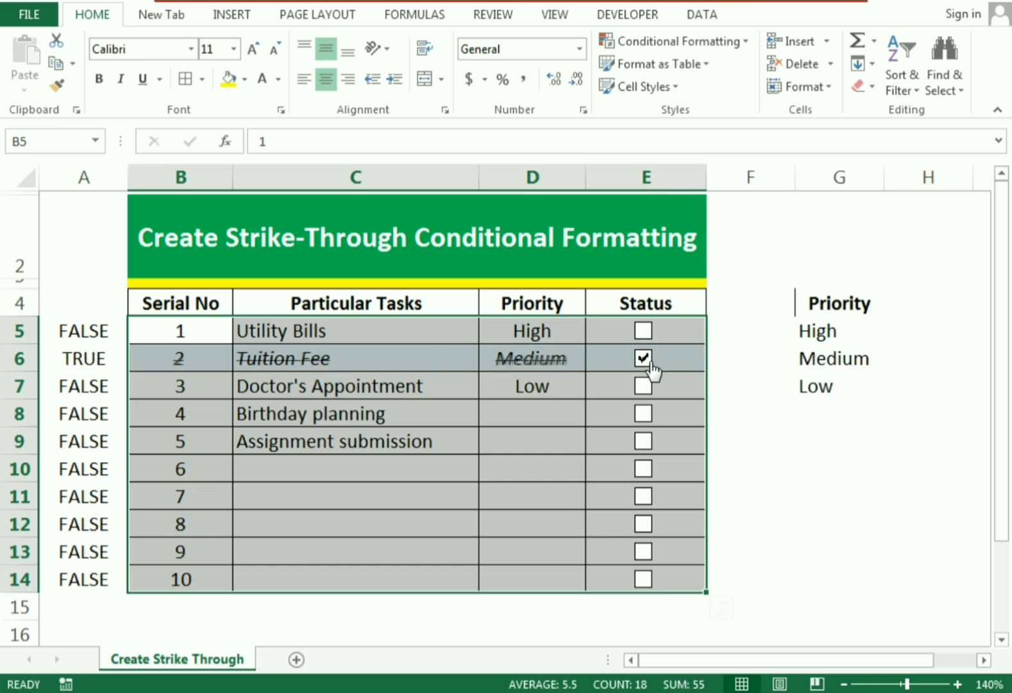
pyautogui.click(643, 358)
# Set Birthday planning's priority in D8 to Medium from the dropdown.
pyautogui.click(566, 390)
pyautogui.click(577, 410)
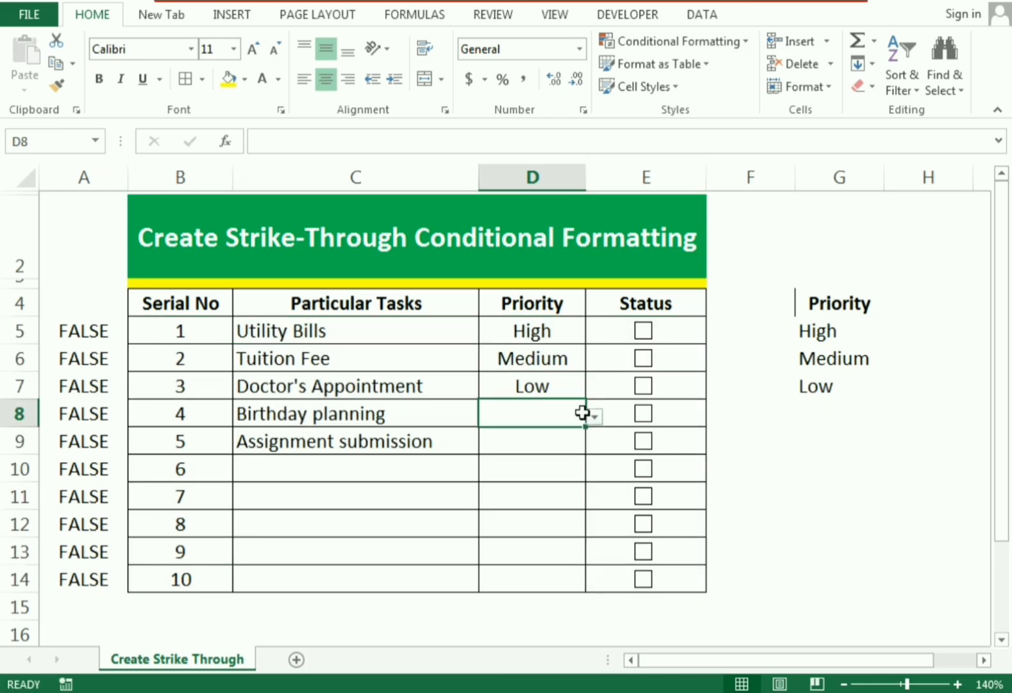
pyautogui.click(595, 418)
pyautogui.click(549, 453)
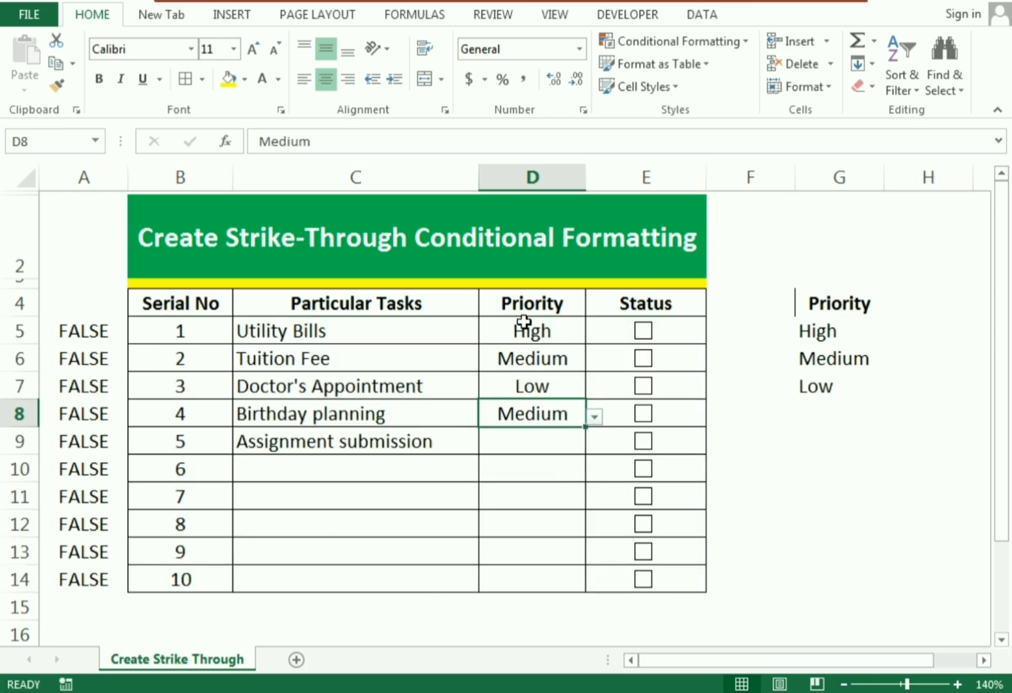
pyautogui.click(561, 439)
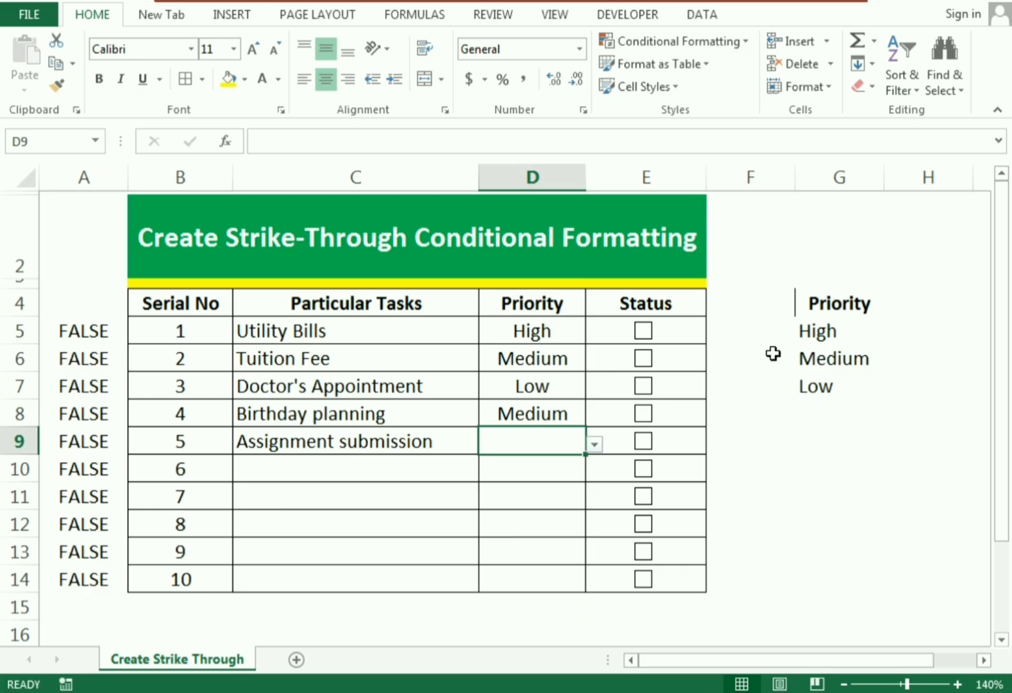
# Hide column G containing the Priority list.
pyautogui.click(822, 176)
pyautogui.rightClick(822, 180)
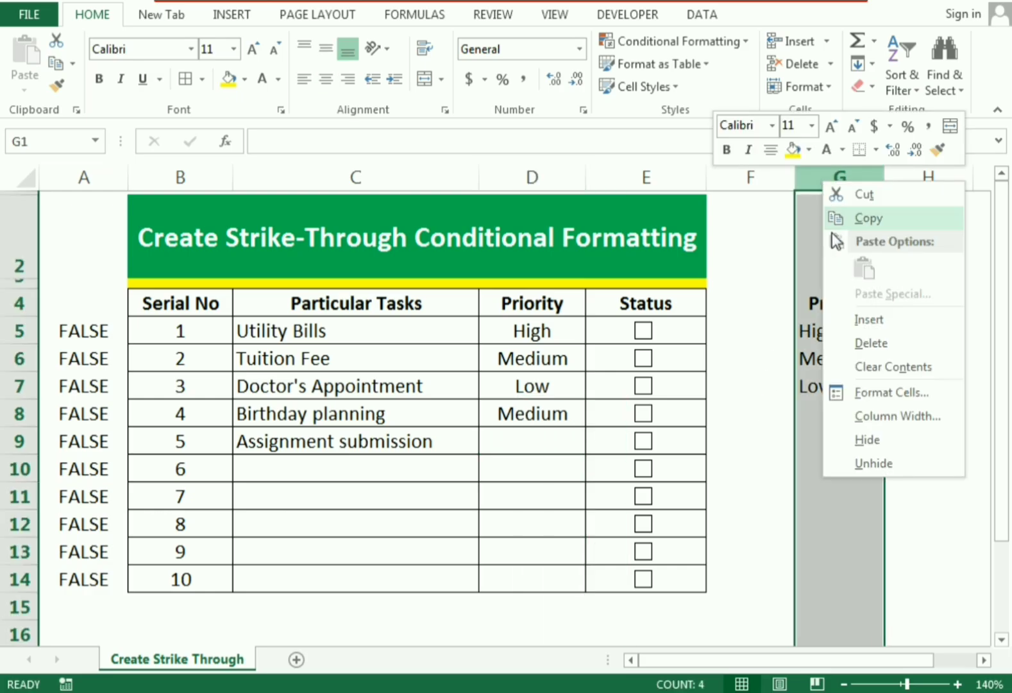
pyautogui.click(860, 434)
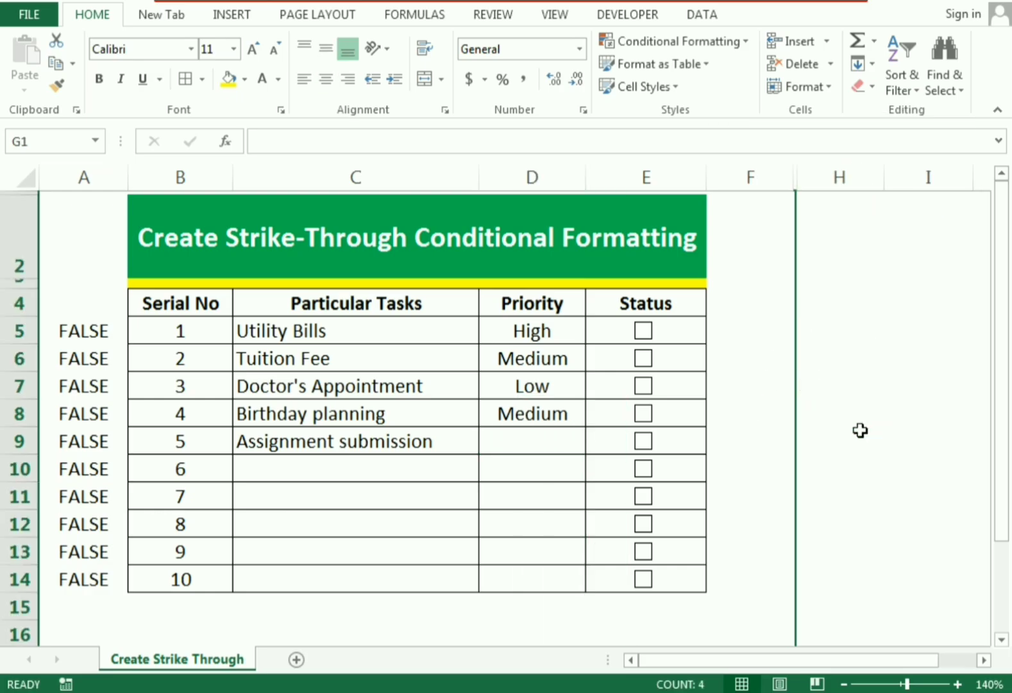
# Make the helper values in A5:A14 white so they are invisible.
pyautogui.moveTo(82, 327); pyautogui.dragTo(97, 569)
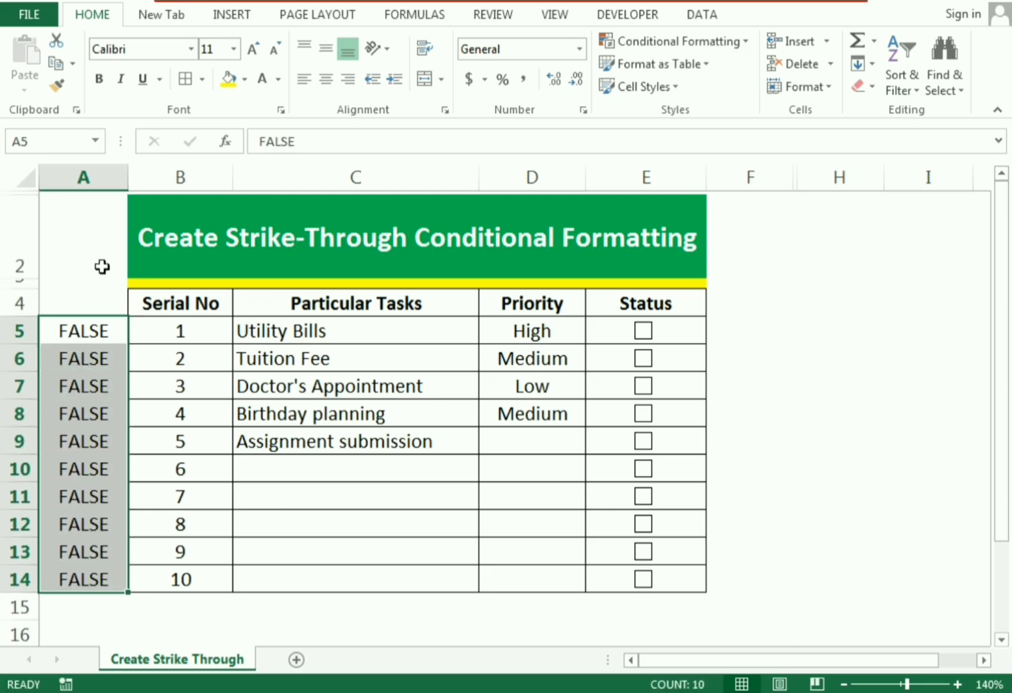
pyautogui.click(277, 80)
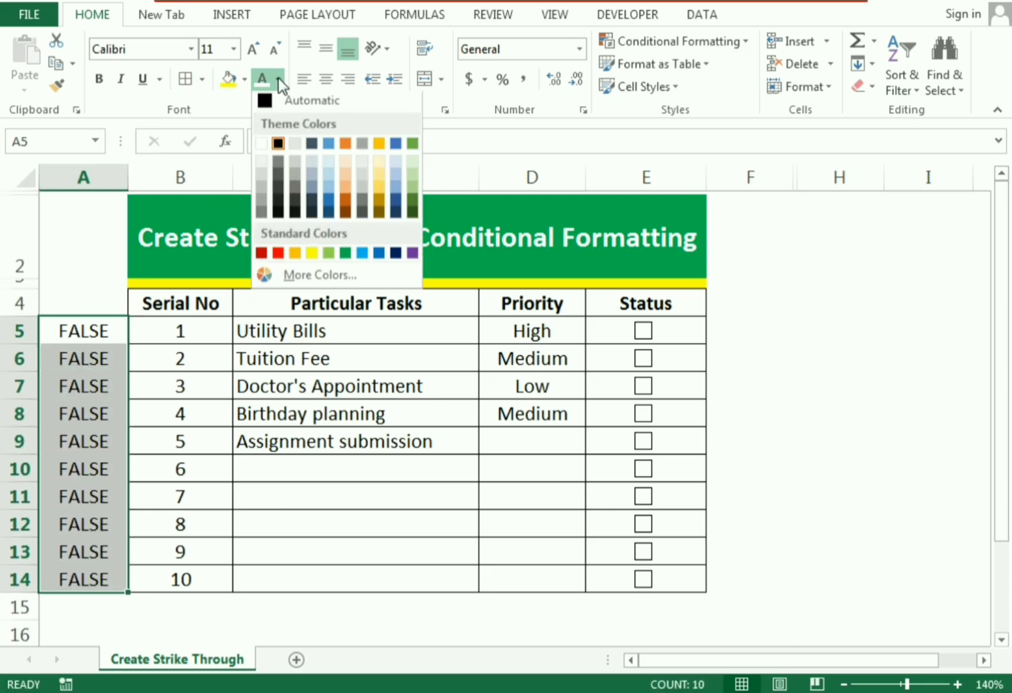
pyautogui.click(263, 148)
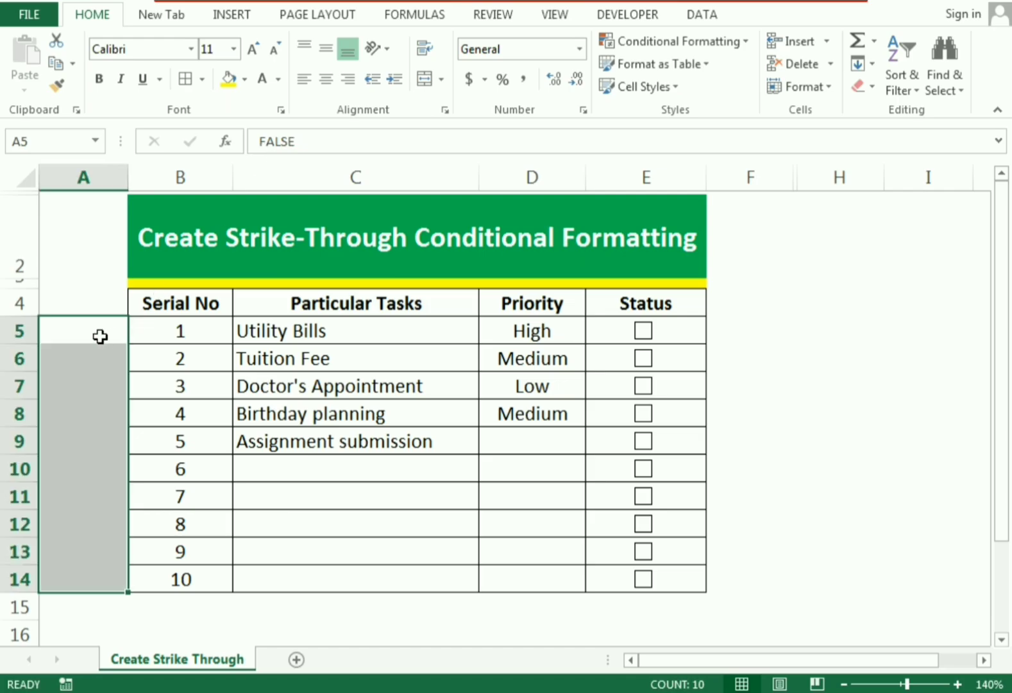
pyautogui.click(871, 386)
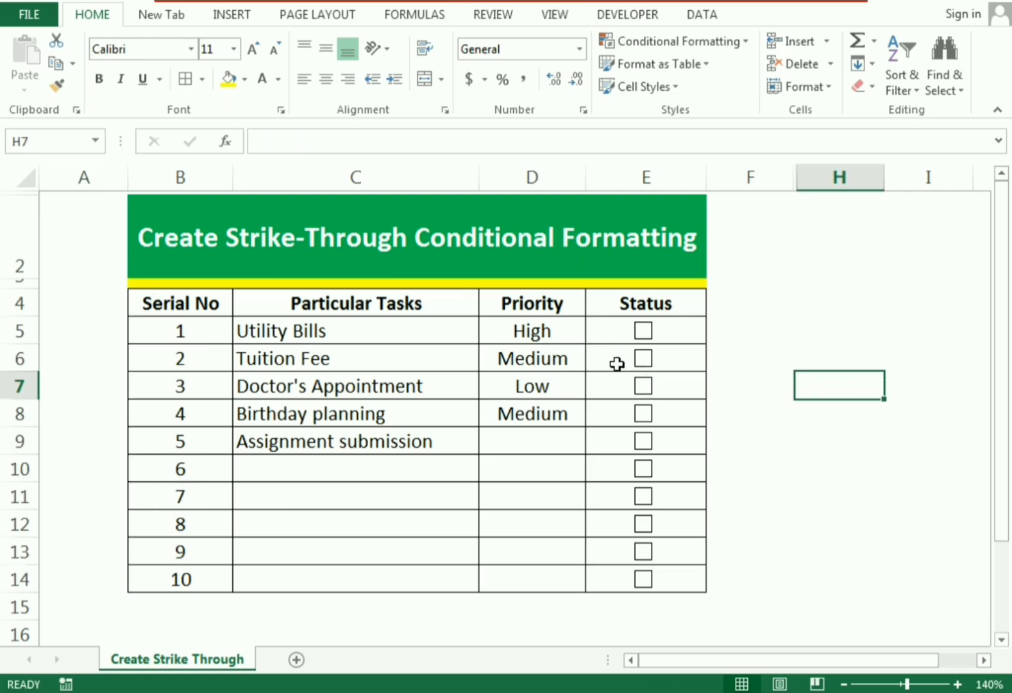
# Set Assignment submission's priority in D9 to Medium from the dropdown.
pyautogui.click(558, 447)
pyautogui.click(594, 443)
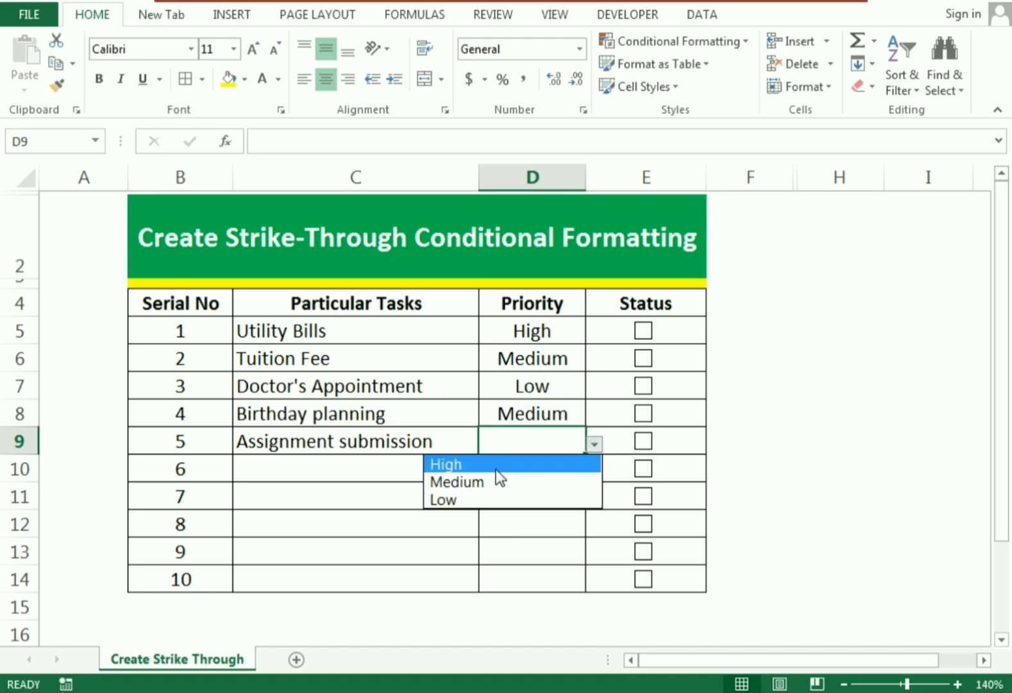
pyautogui.click(478, 482)
pyautogui.click(402, 464)
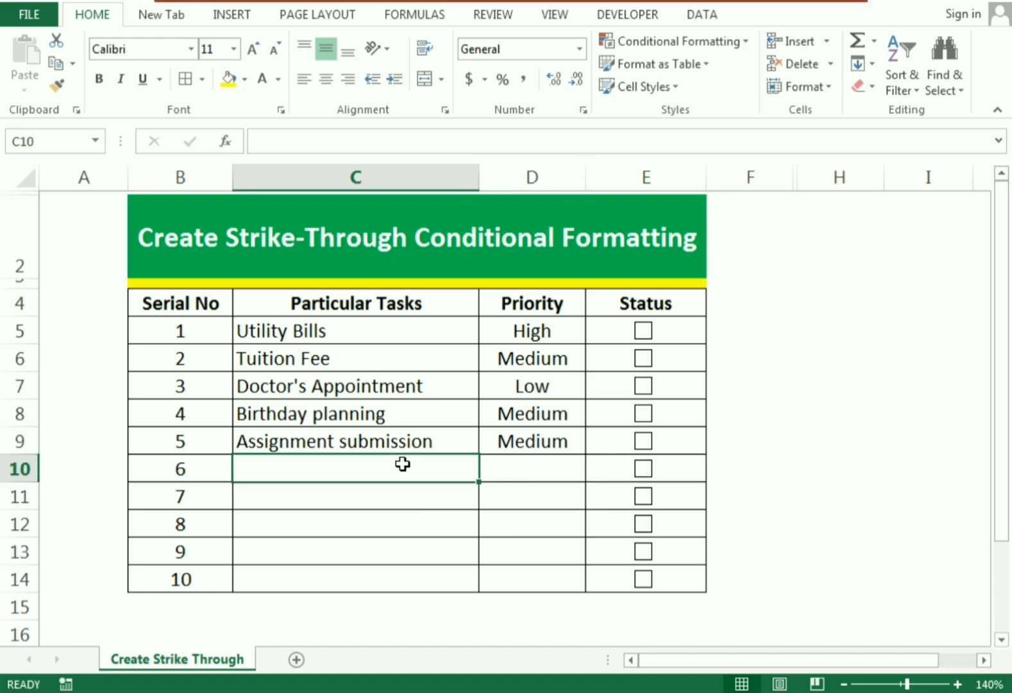
# Tick the Status checkboxes for all five tasks in E5:E9 to mark them done.
pyautogui.click(643, 331)
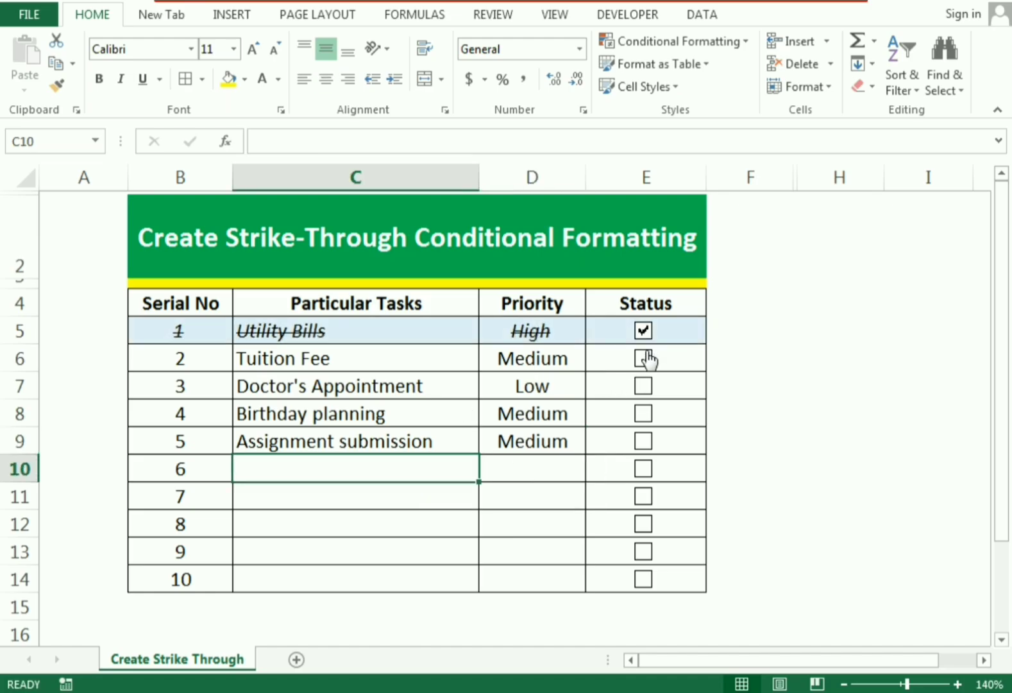
pyautogui.click(643, 358)
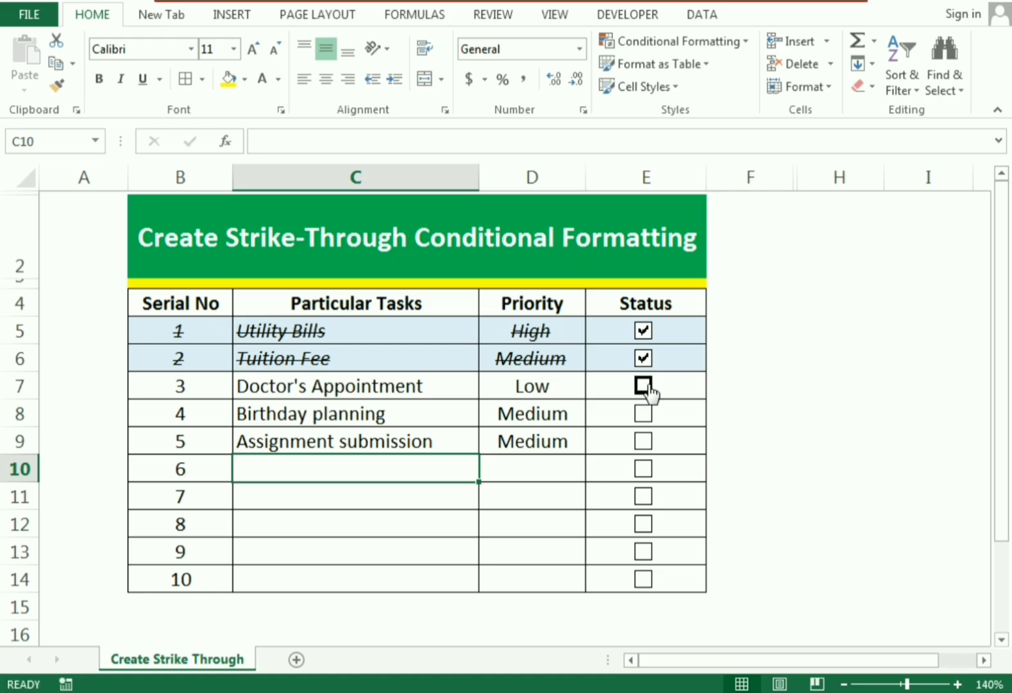
pyautogui.click(643, 385)
pyautogui.click(643, 413)
pyautogui.click(643, 441)
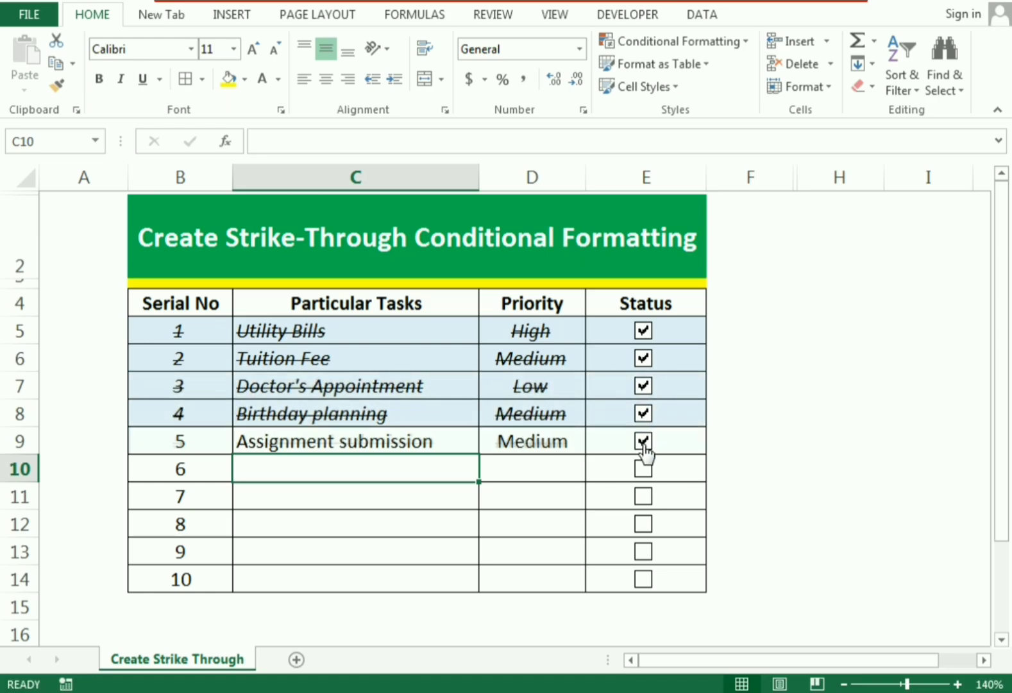